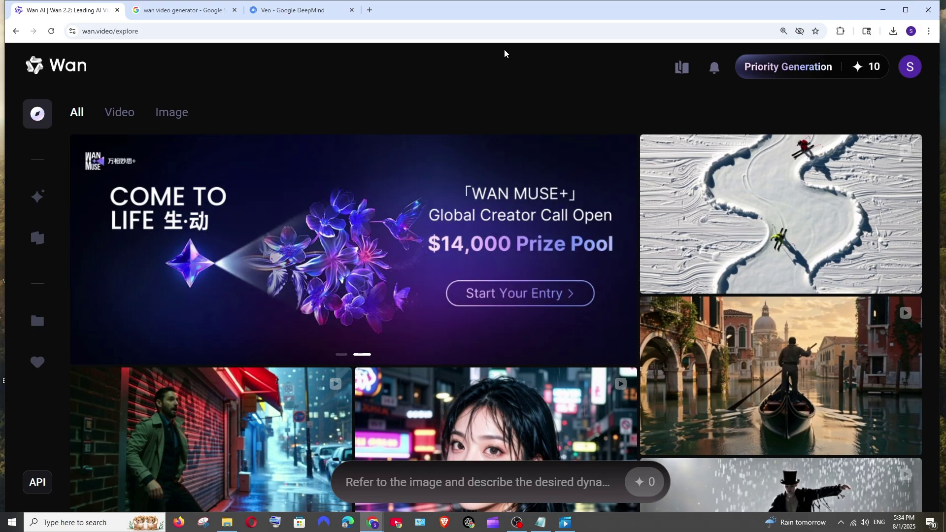
# Open the Wan AI site from the wan video generator search results
pyautogui.click(280, 15)
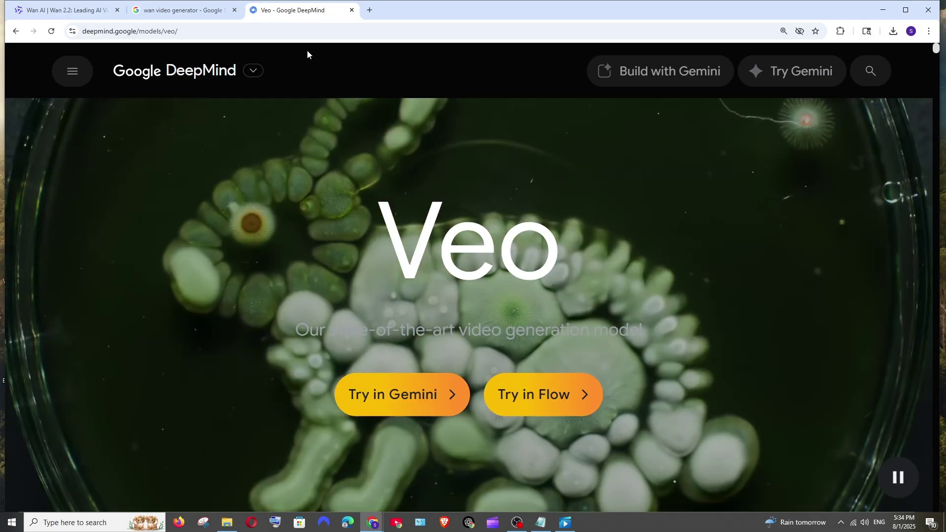
pyautogui.click(58, 11)
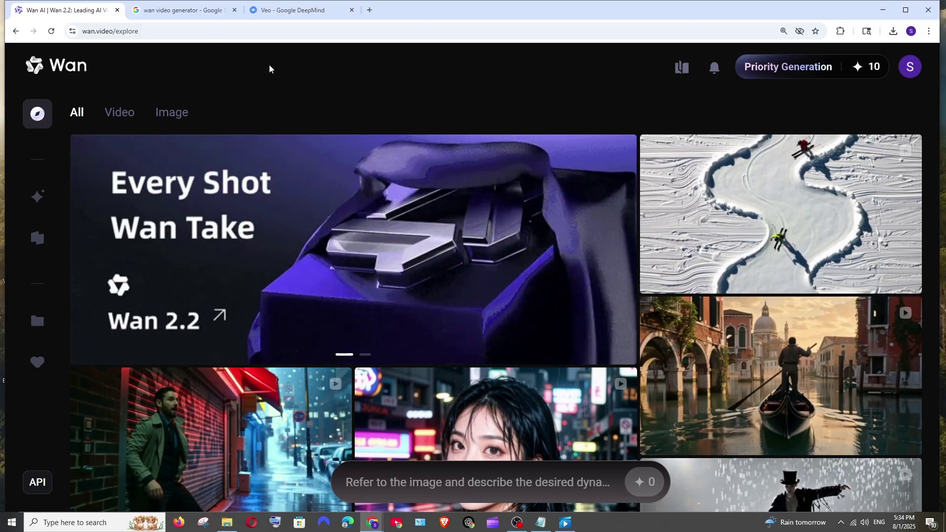
pyautogui.click(182, 14)
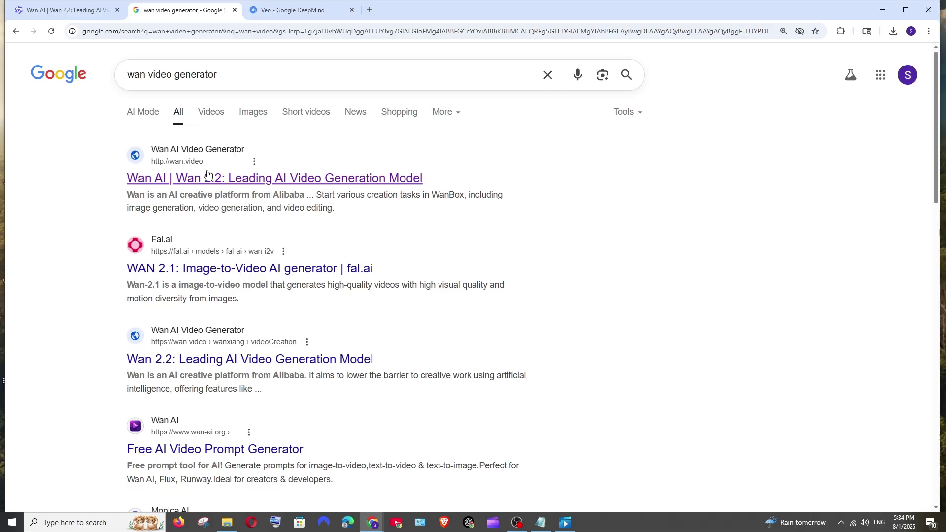
pyautogui.click(183, 175)
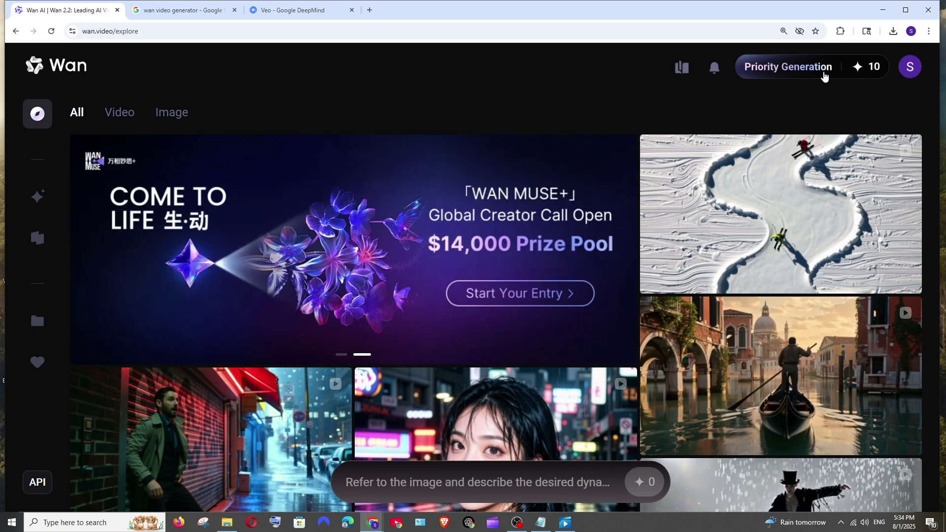
# Check the credit balance and membership pricing plans, then return to Wan's Explore page
pyautogui.click(854, 73)
pyautogui.click(790, 67)
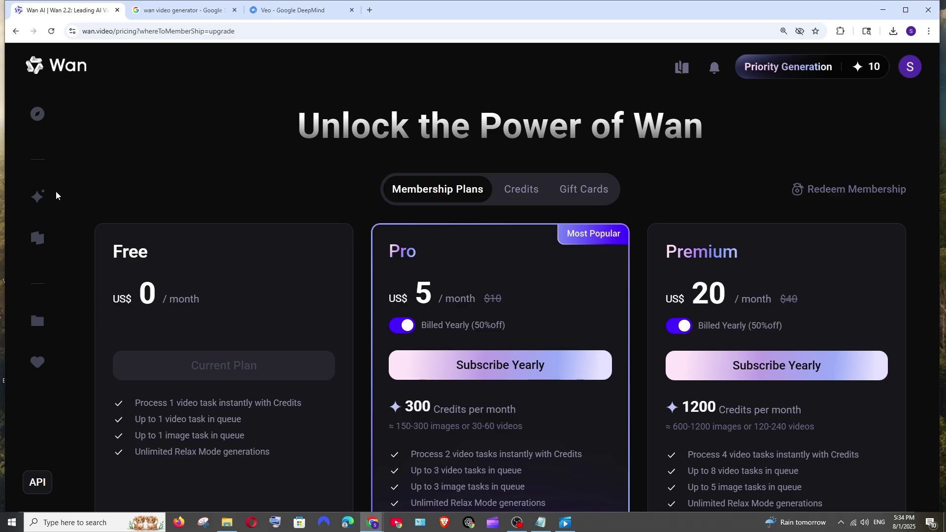
pyautogui.click(39, 123)
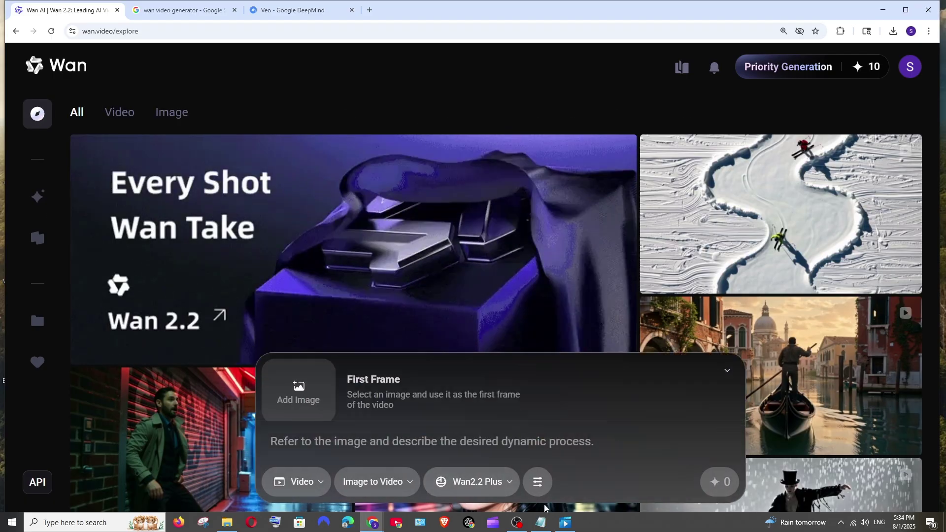
# Zoom in on the crystal dragon fruit prompt in Notepad and highlight 'Lens:'
pyautogui.click(542, 522)
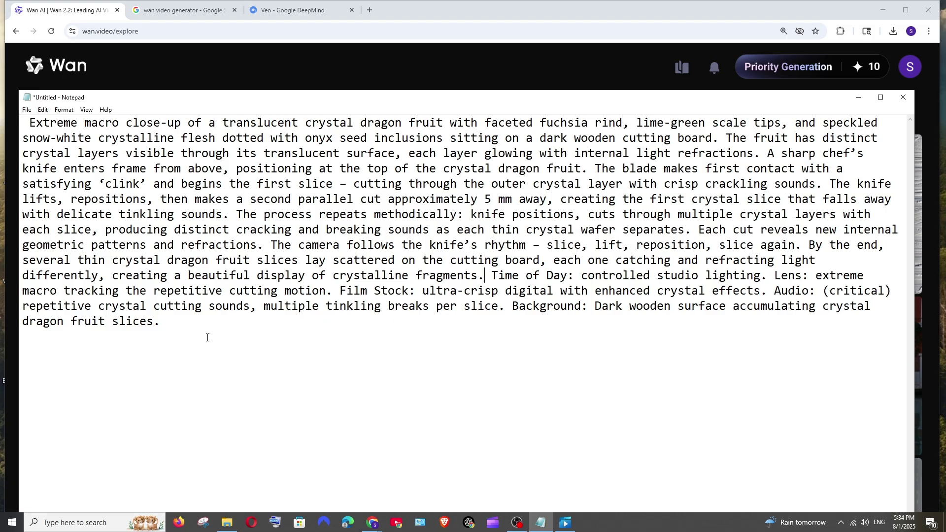
pyautogui.scroll(3, 357, 315)
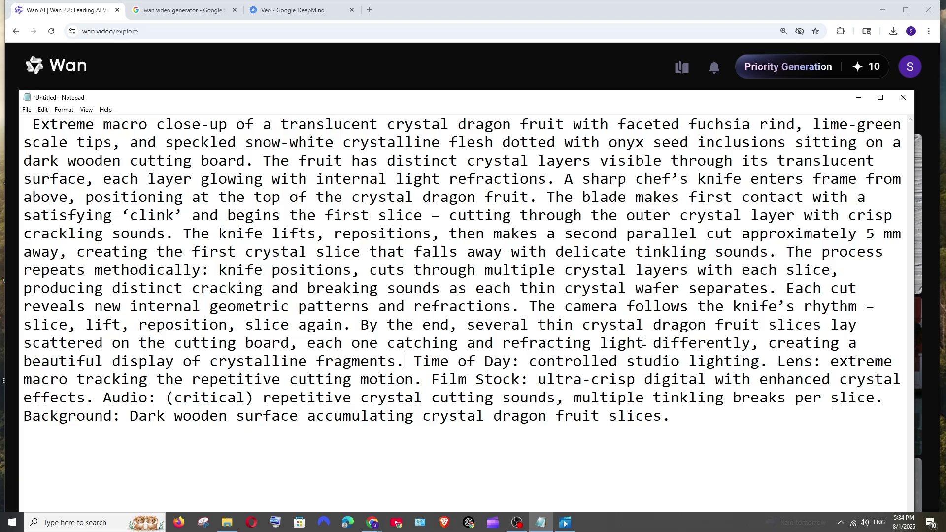
pyautogui.moveTo(781, 361); pyautogui.dragTo(821, 362)
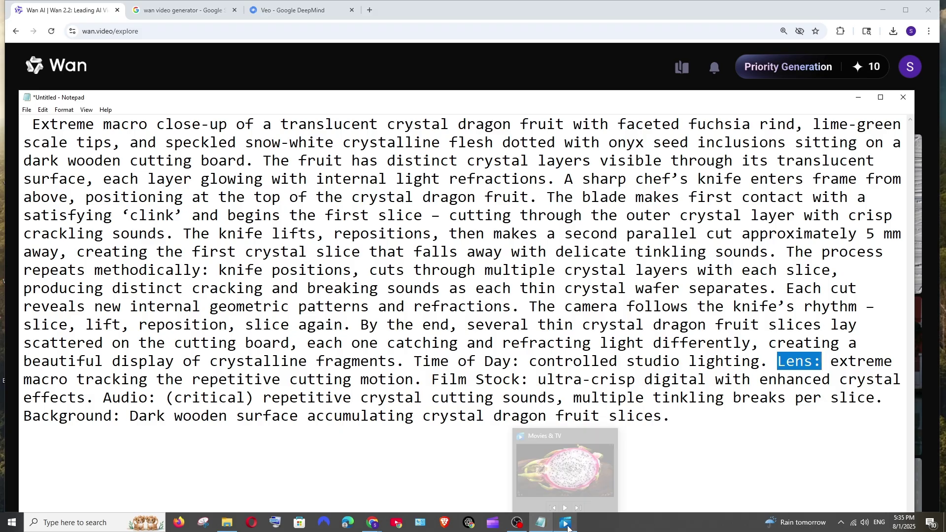
# Play Crystal_Dragon_Fruit_Slicing_Video in Movies & TV, then minimize the player
pyautogui.click(567, 468)
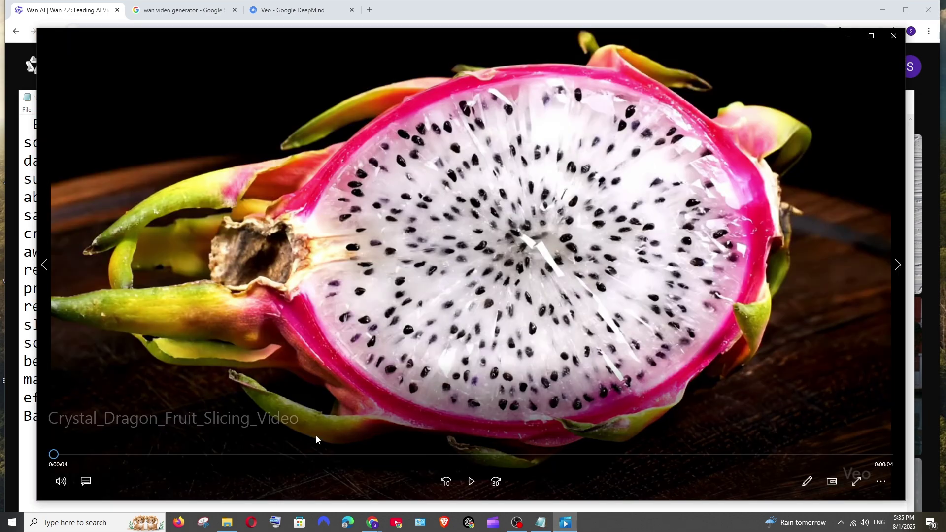
pyautogui.click(471, 481)
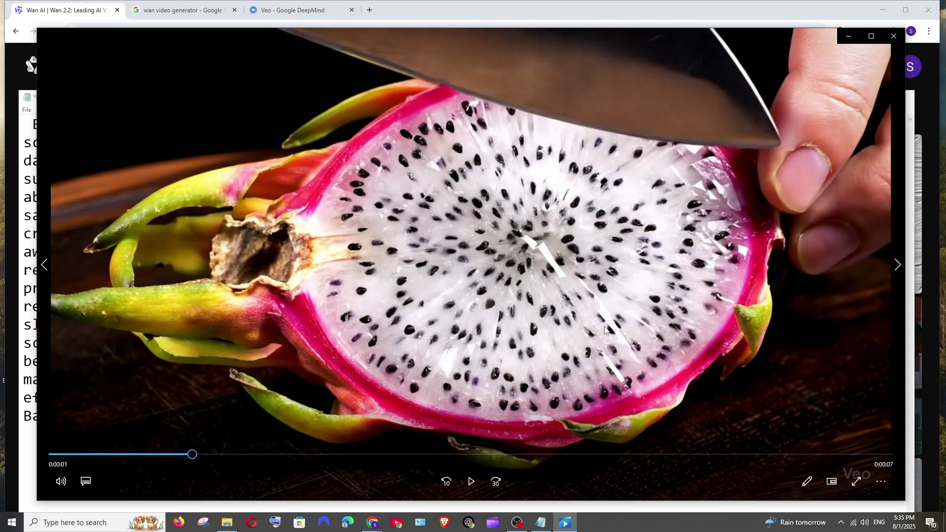
pyautogui.click(848, 36)
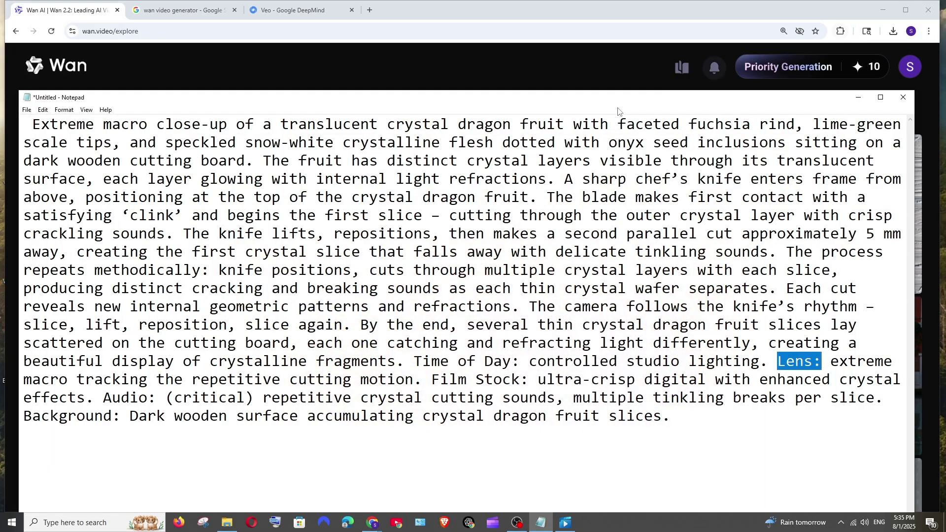
# Copy the entire dragon fruit prompt from Notepad and zoom Wan's page out to 125%
pyautogui.click(692, 416)
pyautogui.hotkey('ctrl', 'a')
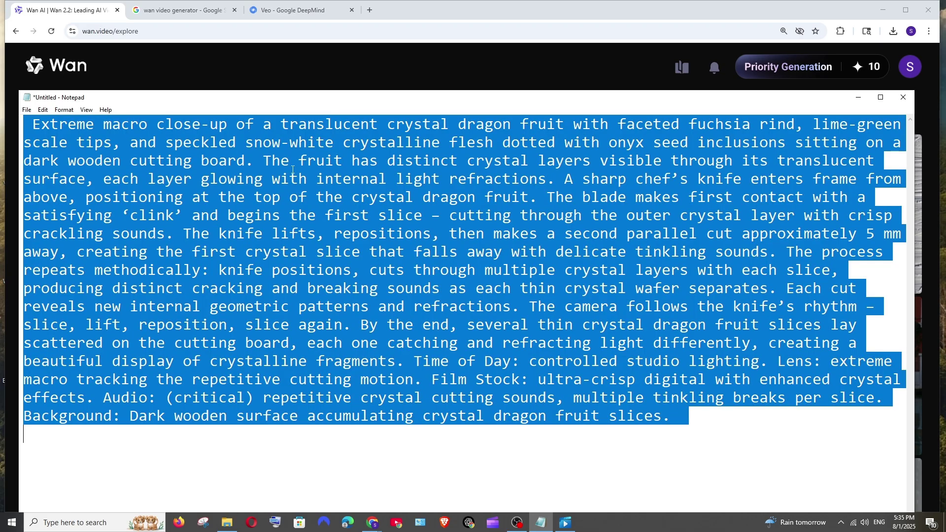
pyautogui.click(65, 10)
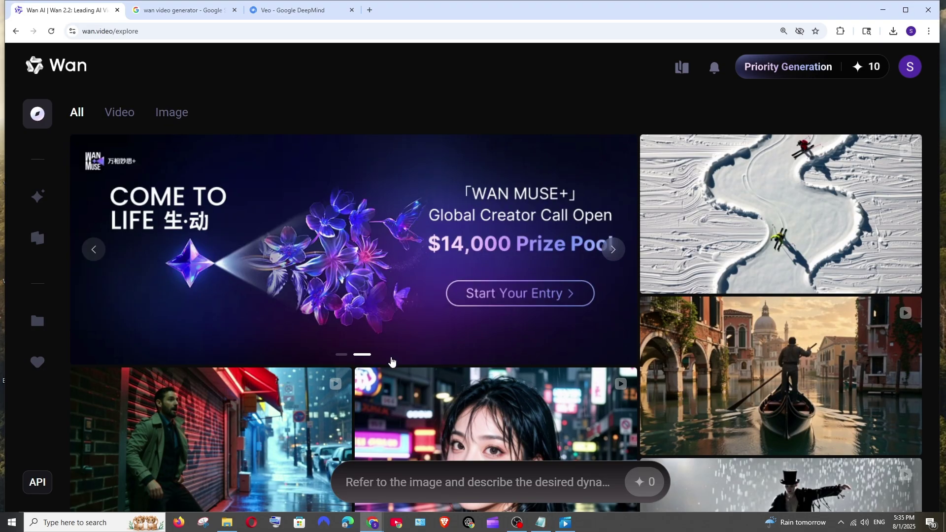
pyautogui.hotkey('ctrl', '-')
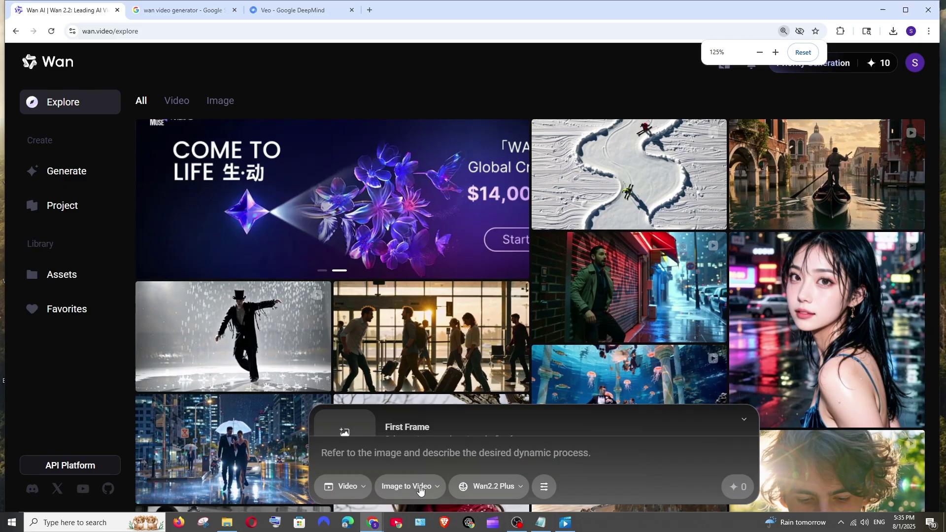
# Set the generator to Video, Text to Video, Wan2.2 Plus and 16:9, then check its settings toggles
pyautogui.click(338, 487)
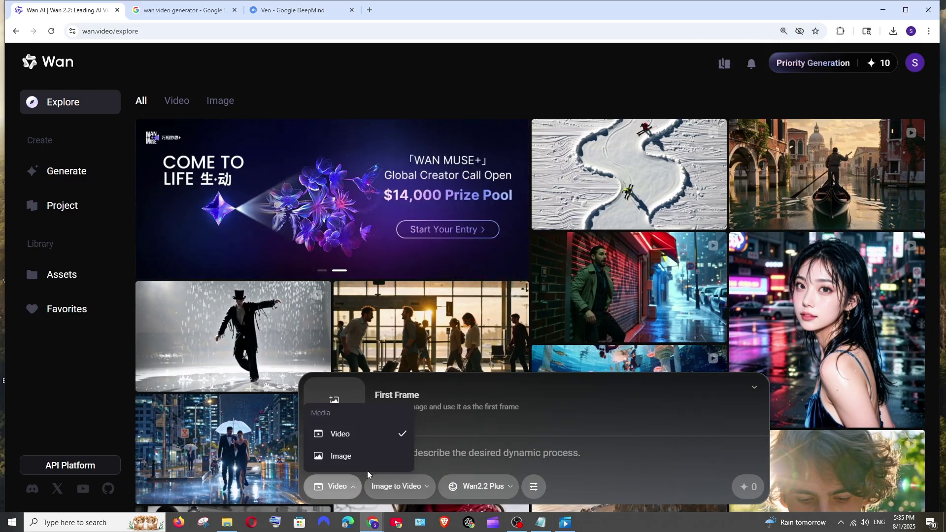
pyautogui.click(372, 436)
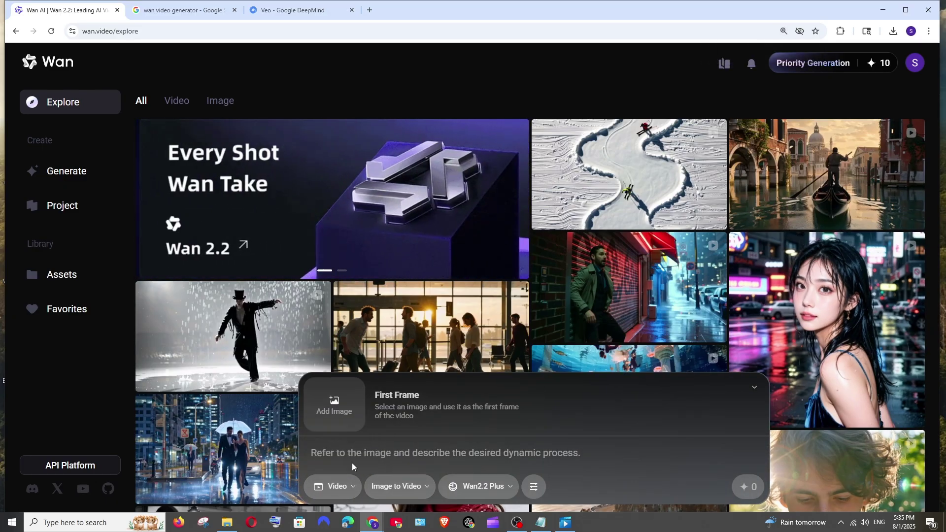
pyautogui.click(399, 492)
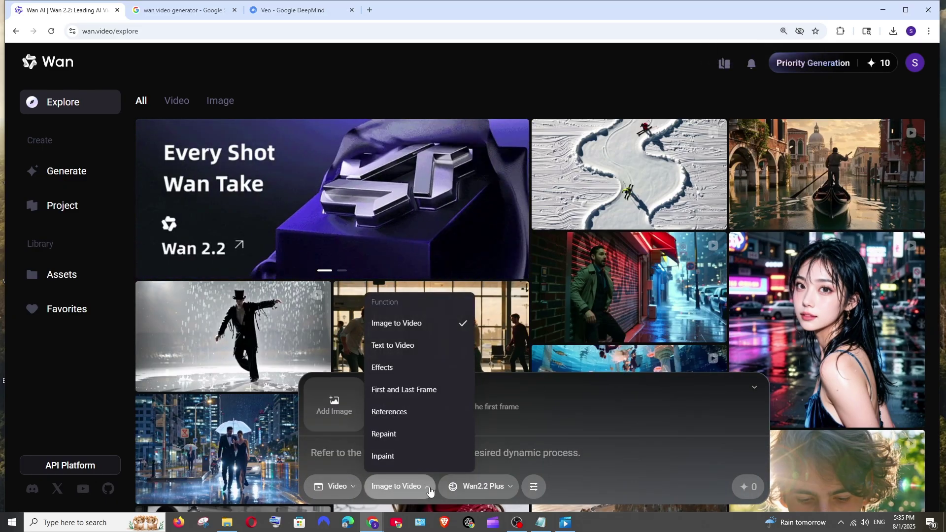
pyautogui.click(412, 349)
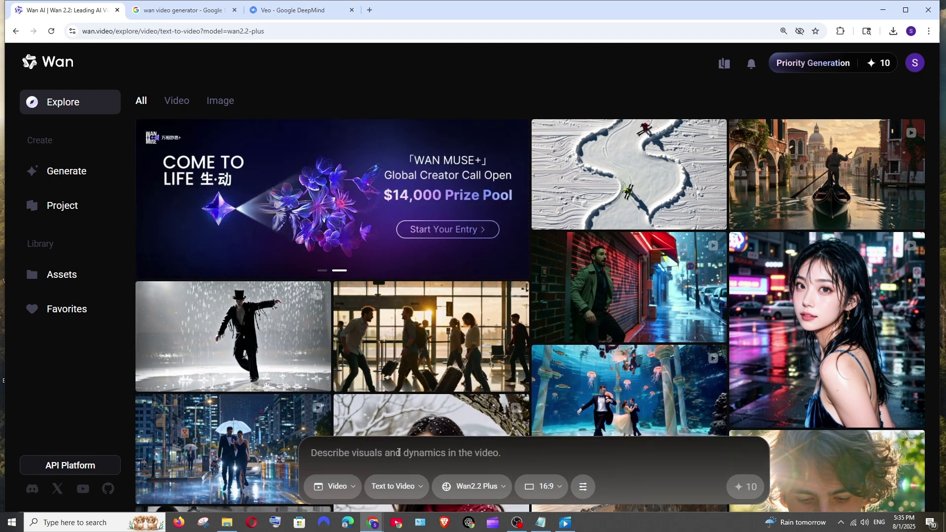
pyautogui.click(471, 486)
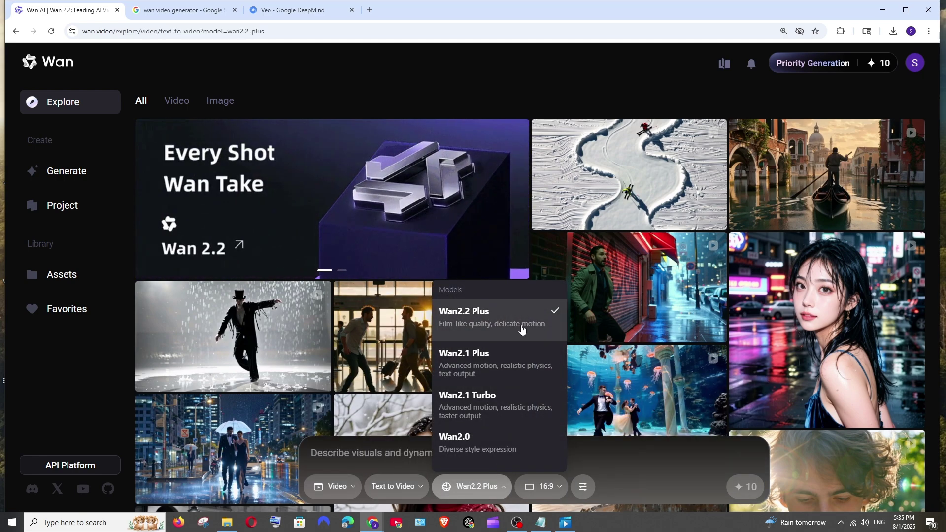
pyautogui.click(490, 487)
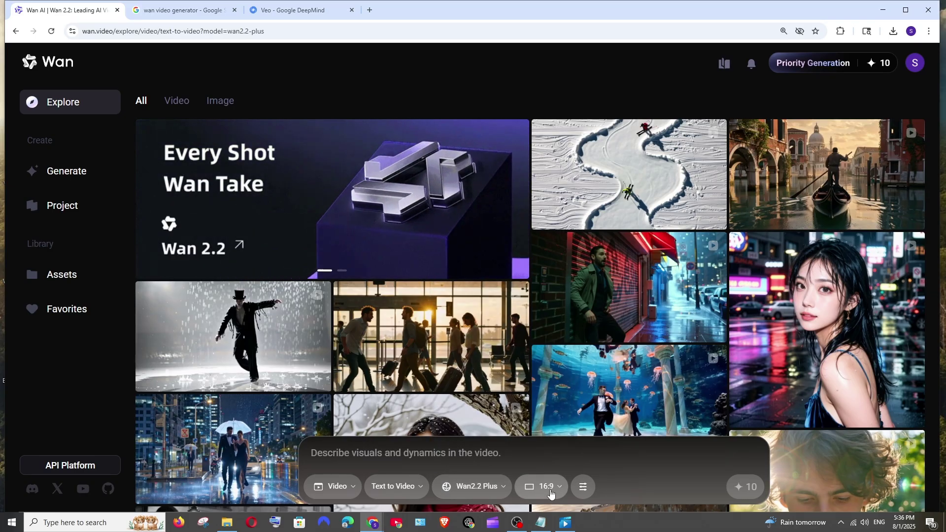
pyautogui.click(547, 488)
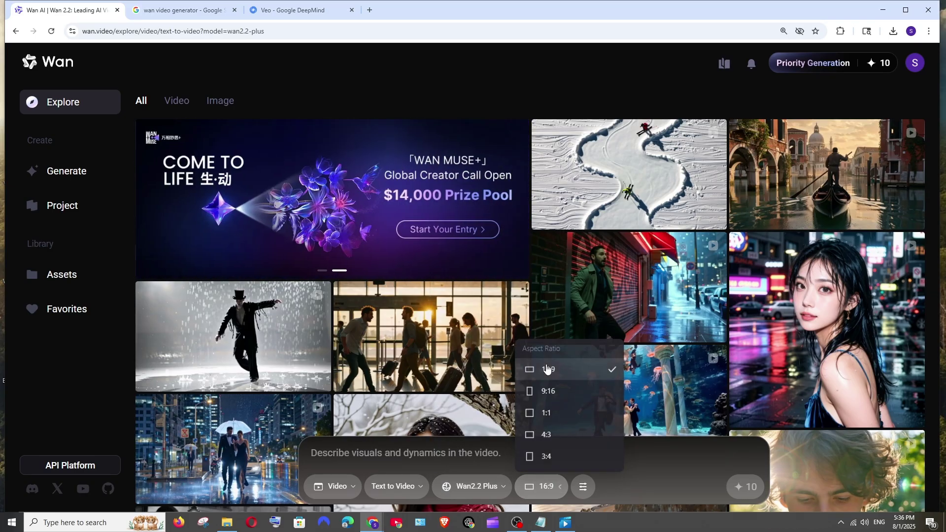
pyautogui.click(547, 370)
pyautogui.click(584, 488)
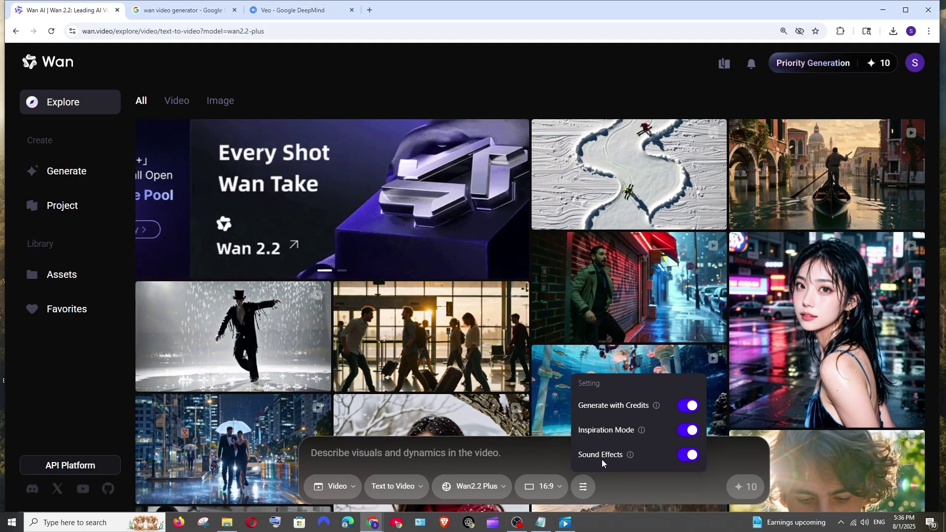
# Paste the crystal dragon fruit prompt into Wan's prompt box over the old text, then clear the box
pyautogui.click(431, 454)
pyautogui.hotkey('ctrl', 'v')
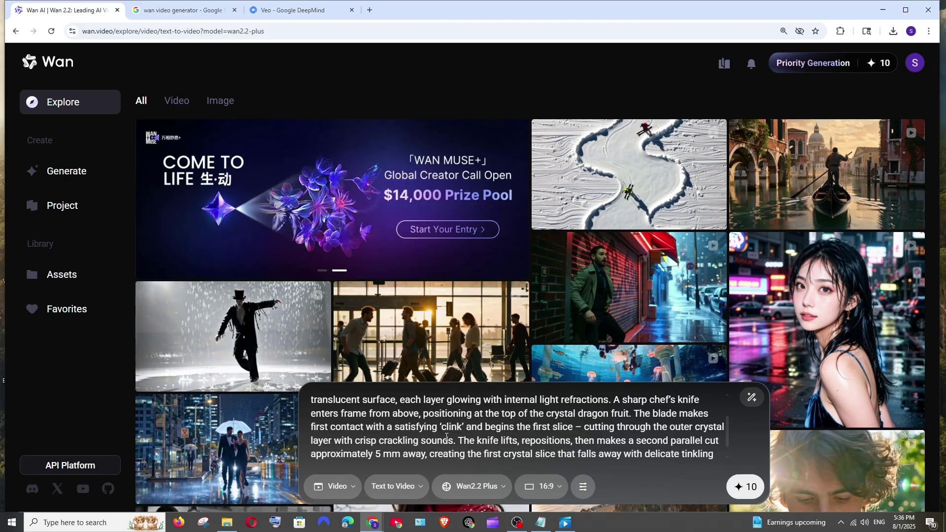
pyautogui.write('repeats me')
pyautogui.moveTo(477, 453); pyautogui.dragTo(348, 454)
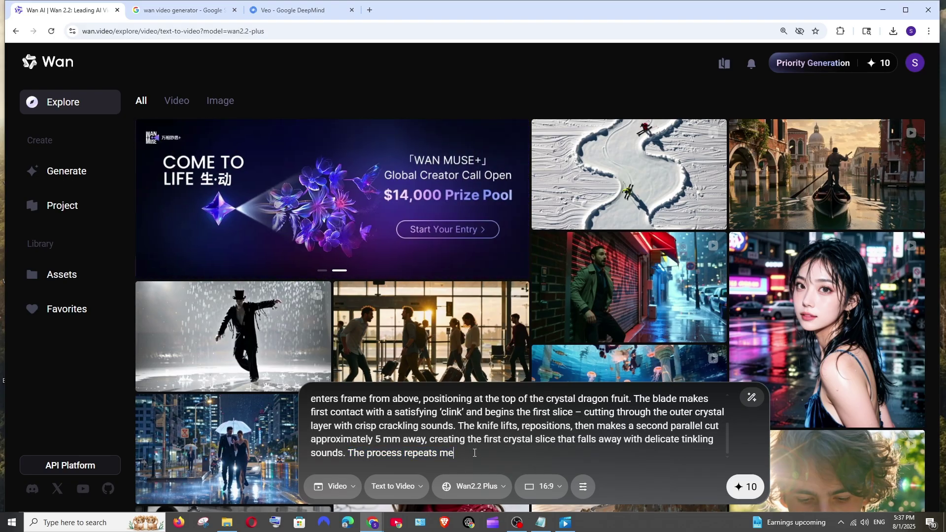
pyautogui.hotkey('ctrl', 'a')
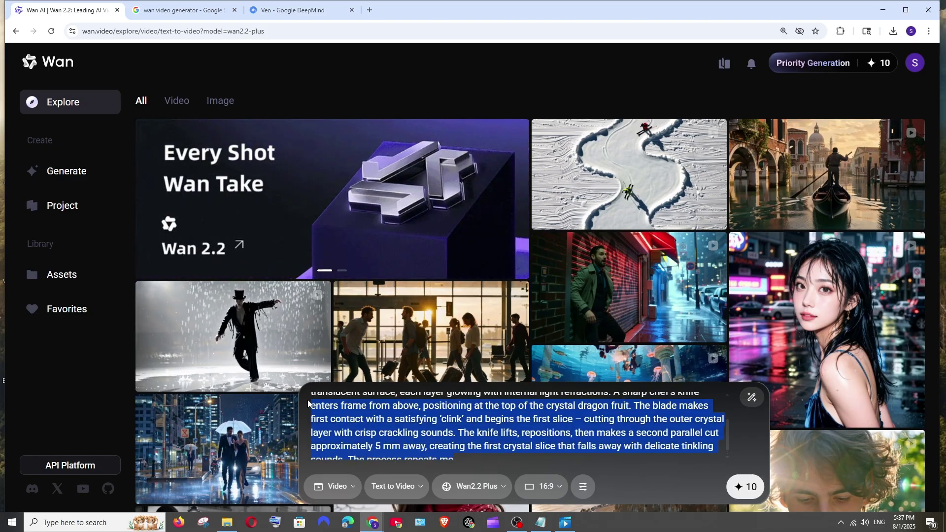
pyautogui.write('Extreme macro close-up of a translucent crystal dragon fruit with faceted fuchsia rind, lime-green scale tips, and speckled snow-white crystalline flesh dotted with onyx seed inclusions')
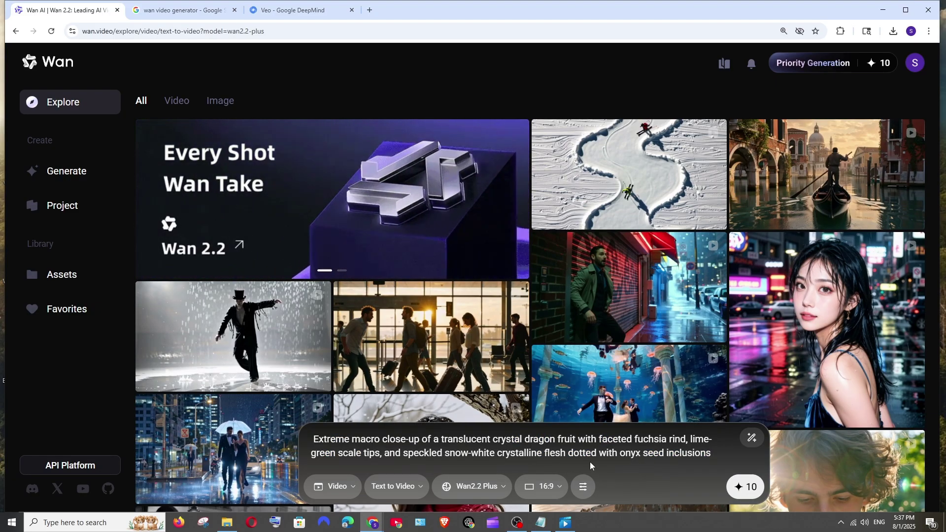
pyautogui.hotkey('ctrl', 'a')
pyautogui.press('BackSpace')
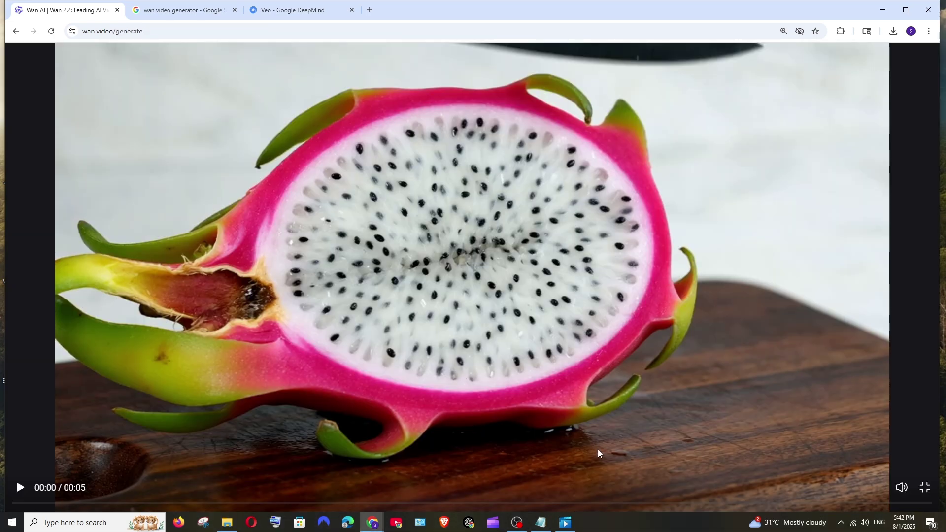
# Play the generated Wan dragon fruit video full screen
pyautogui.click(925, 488)
pyautogui.click(646, 414)
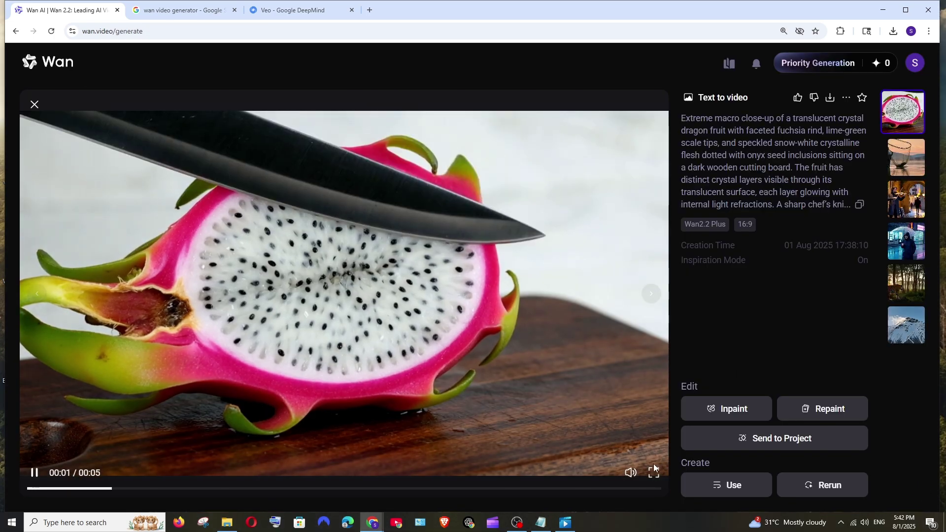
pyautogui.click(654, 474)
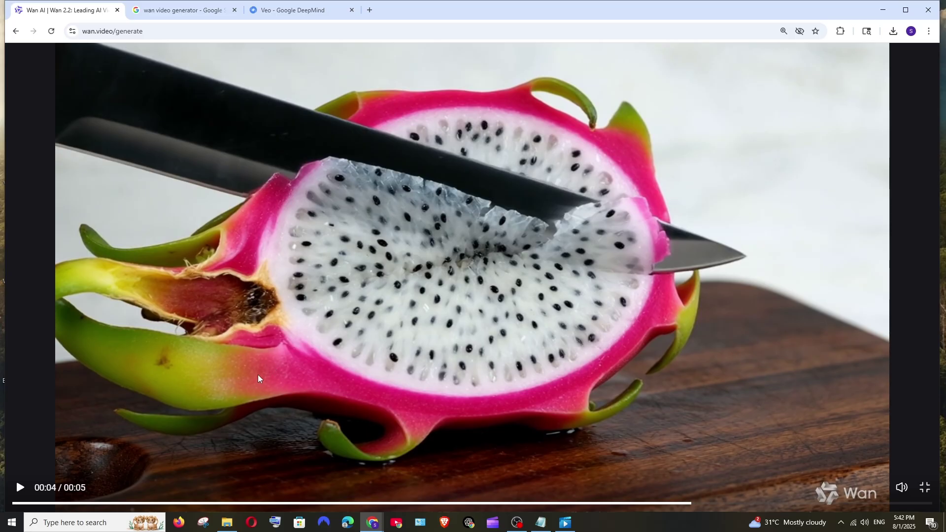
pyautogui.click(21, 488)
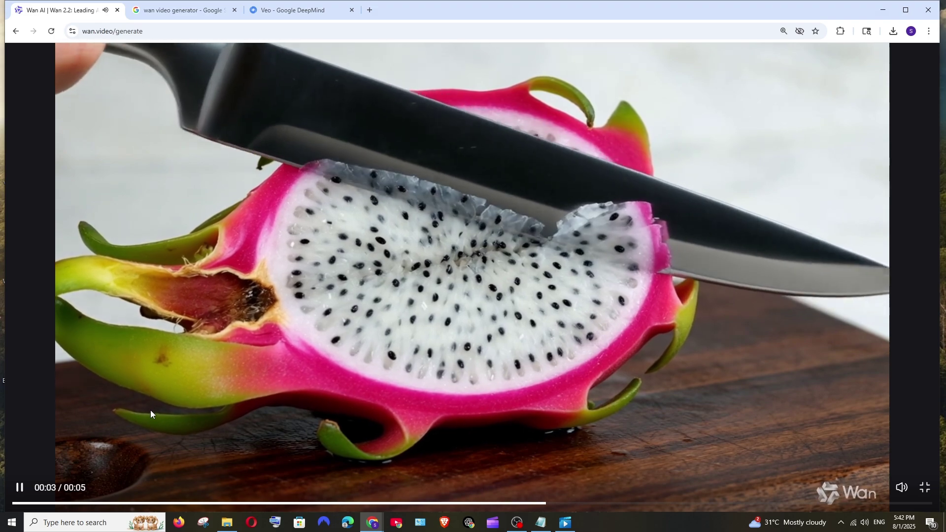
pyautogui.click(17, 488)
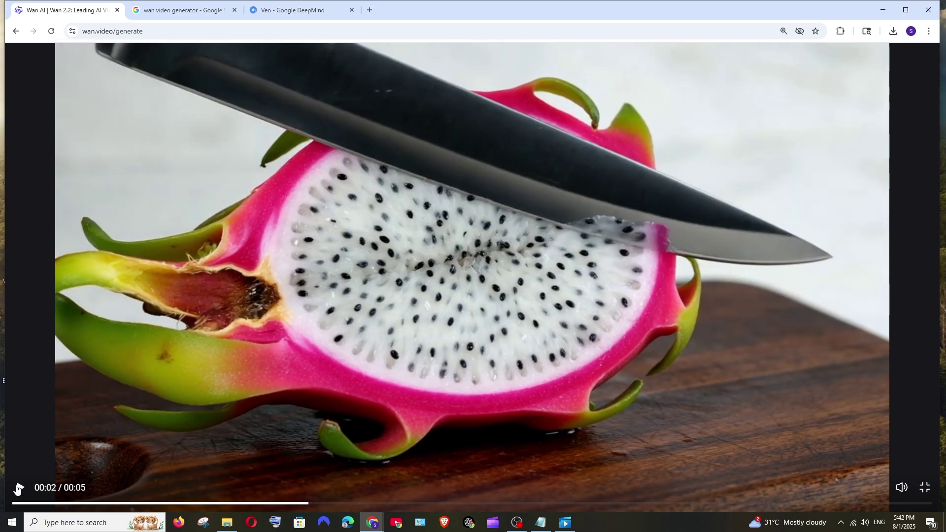
pyautogui.click(18, 488)
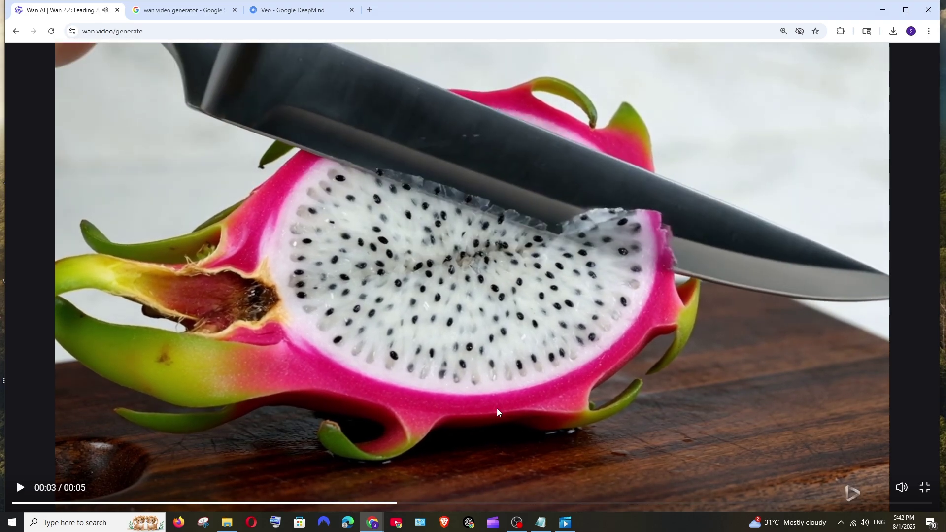
# Compare it against the Veo dragon fruit video, then exit full screen and pause
pyautogui.click(566, 522)
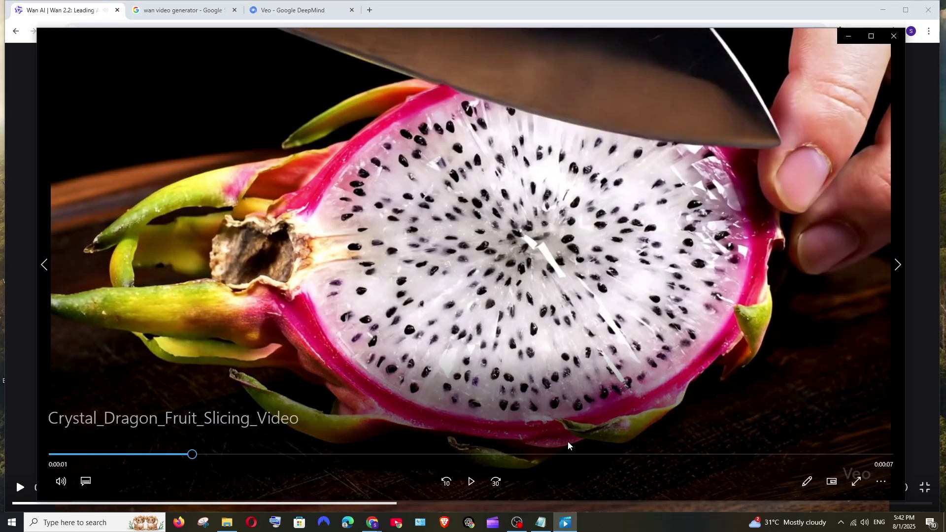
pyautogui.click(848, 36)
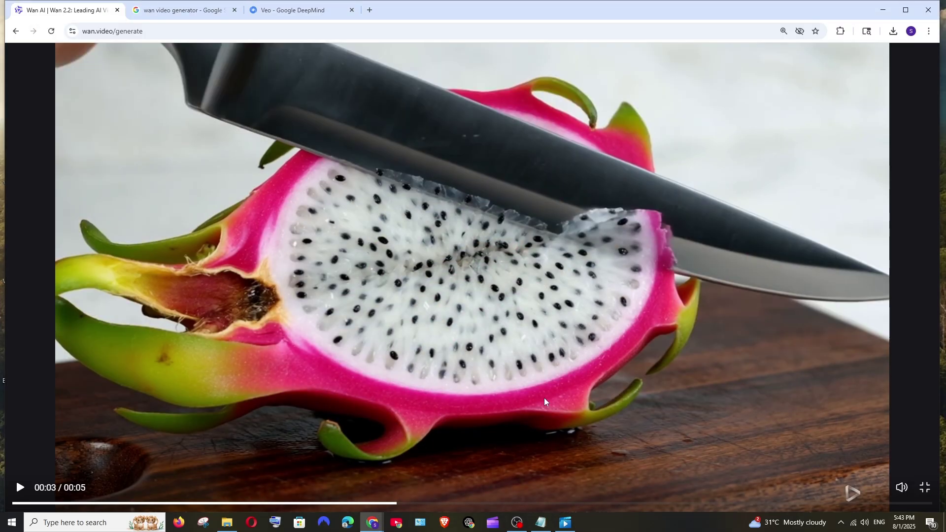
pyautogui.click(566, 522)
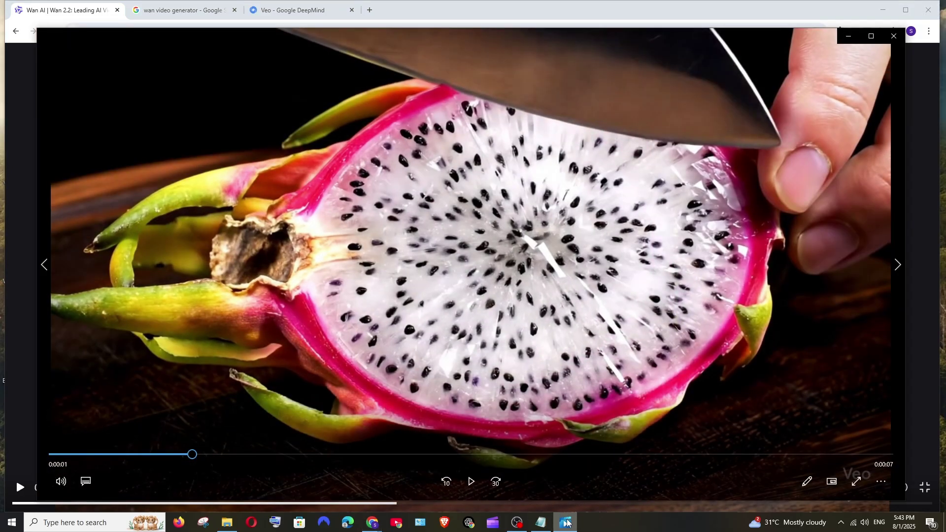
pyautogui.click(567, 523)
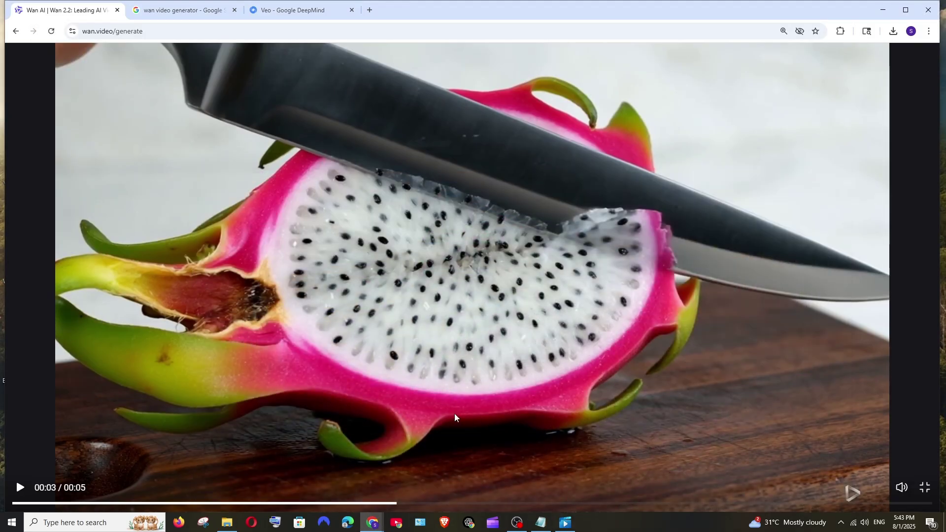
pyautogui.click(923, 488)
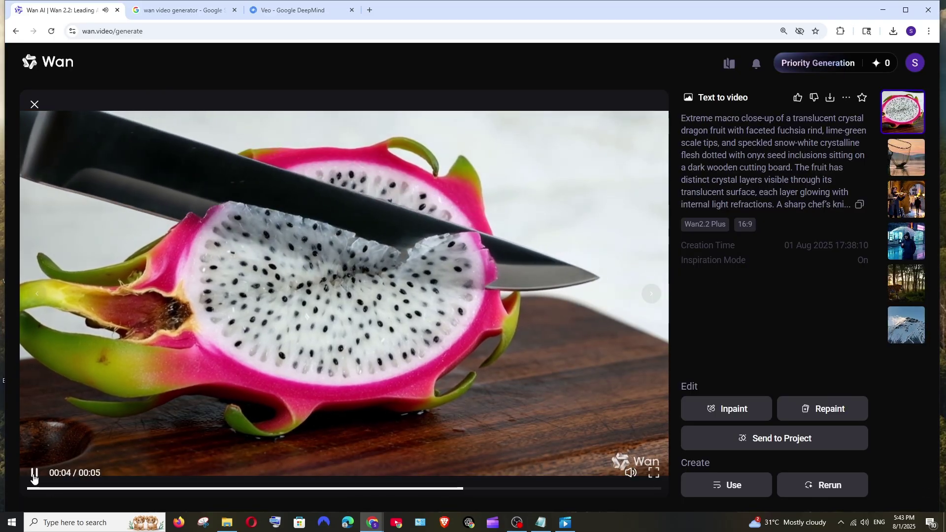
pyautogui.click(34, 475)
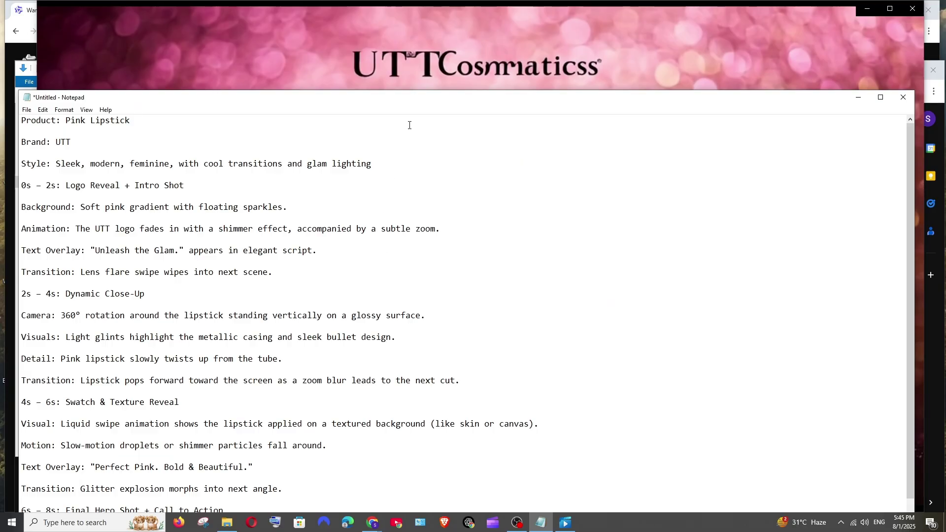
# Move Notepad higher and scroll through the pink lipstick ad script to its fade-out ending
pyautogui.moveTo(400, 103); pyautogui.dragTo(409, 59)
pyautogui.scroll(-1, 271, 170)
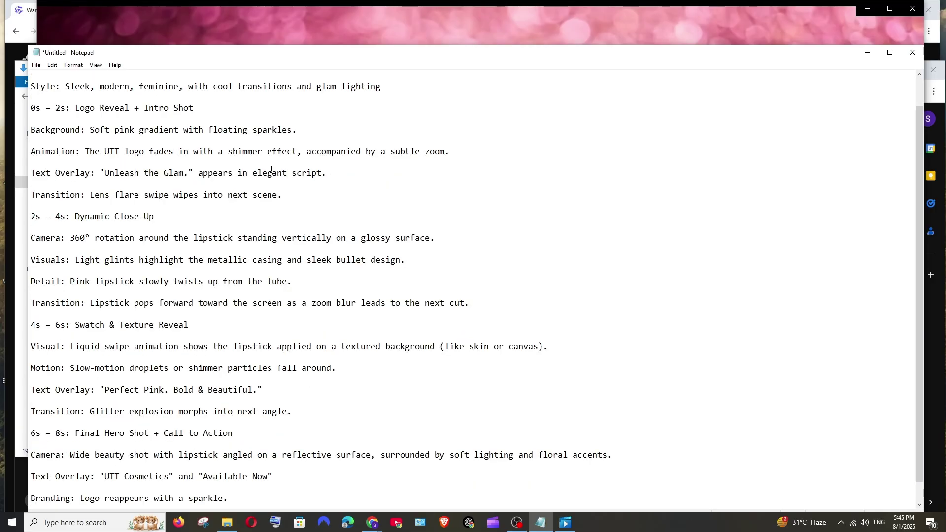
pyautogui.scroll(-1, 310, 224)
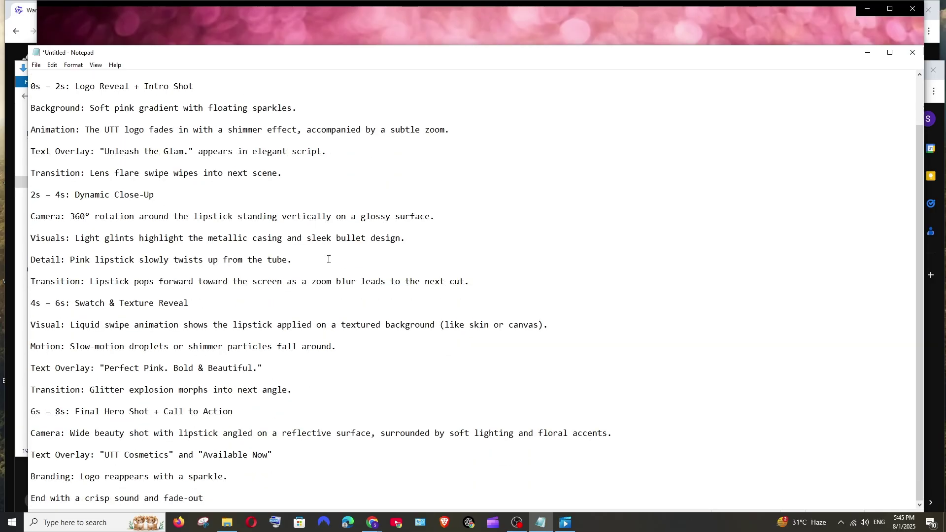
pyautogui.scroll(2, 327, 261)
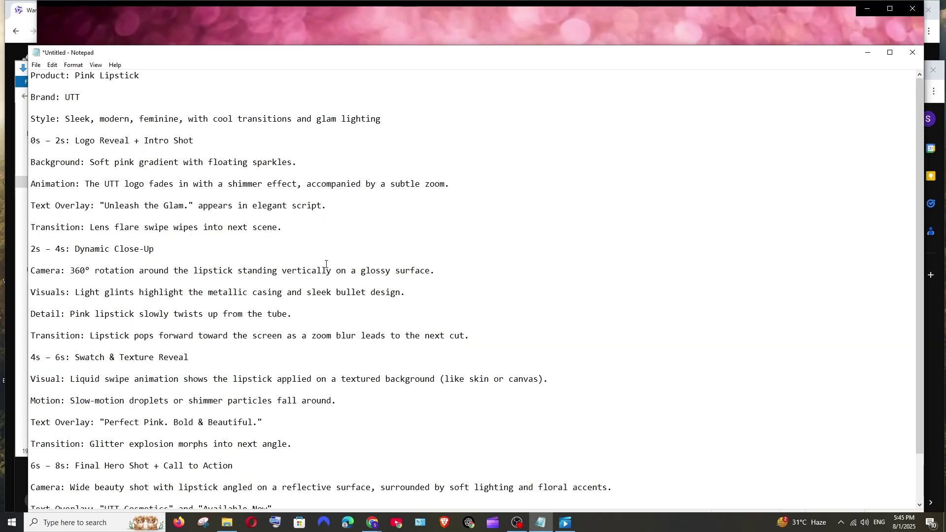
# Play UTT_Pink_Lipstick_Glamour_Video (1) in Windows Media Player, then pause and rewind to the start
pyautogui.click(867, 53)
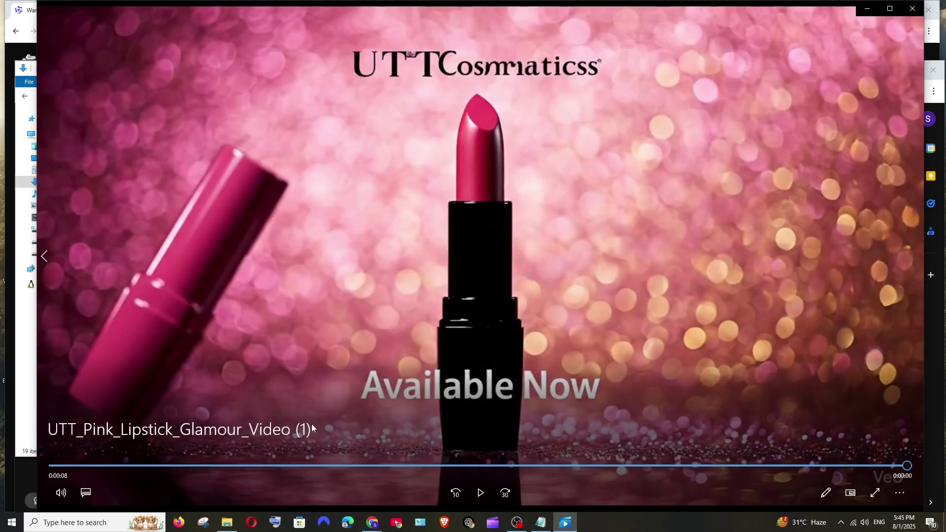
pyautogui.click(477, 493)
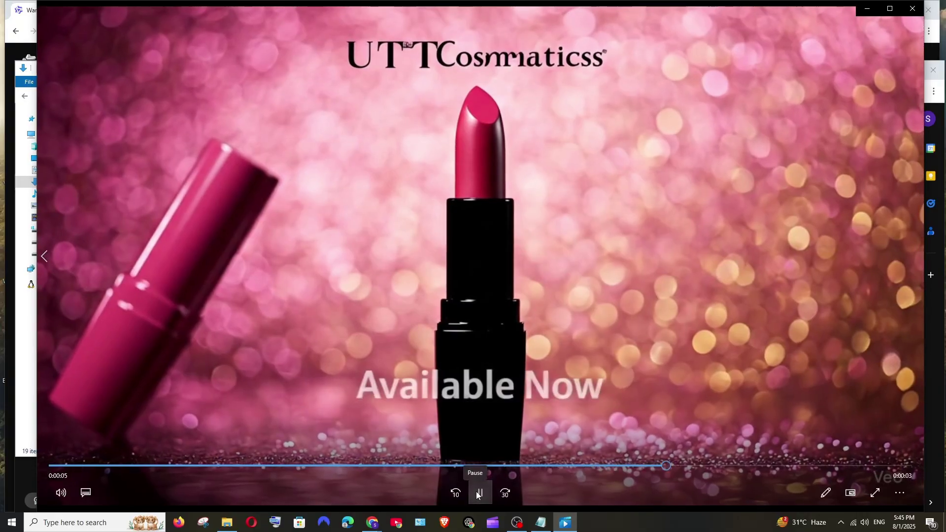
pyautogui.click(477, 493)
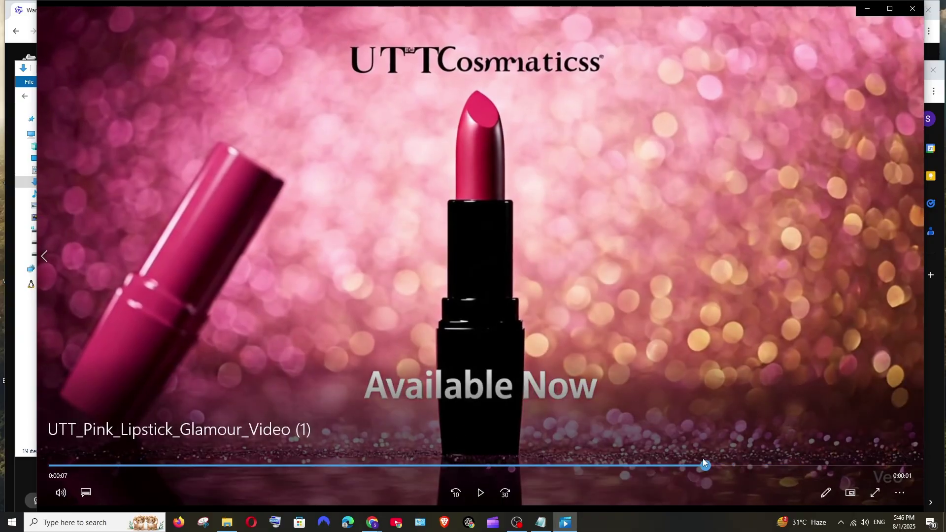
pyautogui.moveTo(703, 461); pyautogui.dragTo(26, 462)
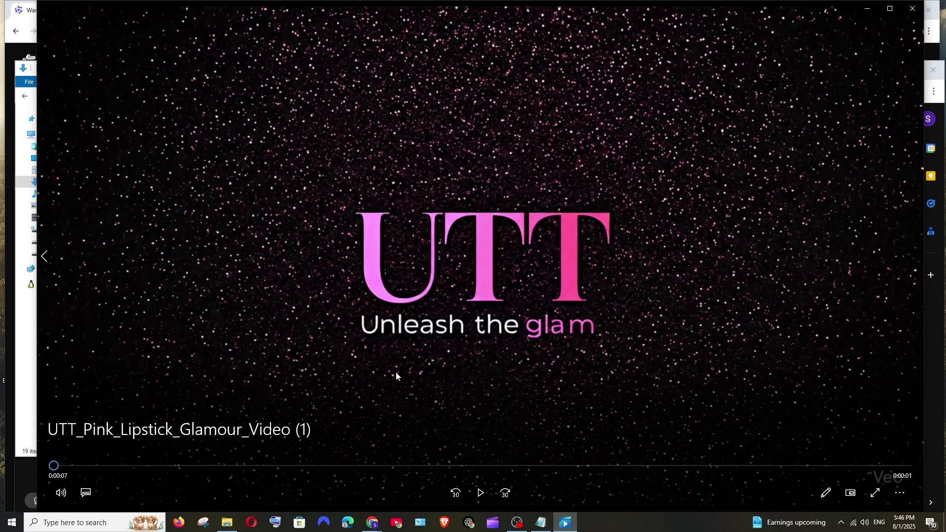
# Step through the lipstick close-up and Perfect Pink scenes, then jump to the Available Now shot
pyautogui.click(481, 492)
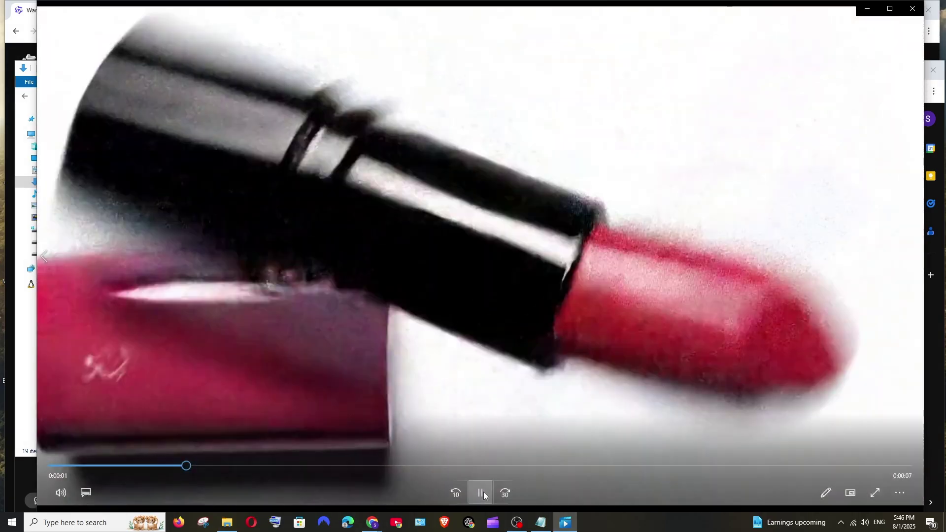
pyautogui.click(483, 492)
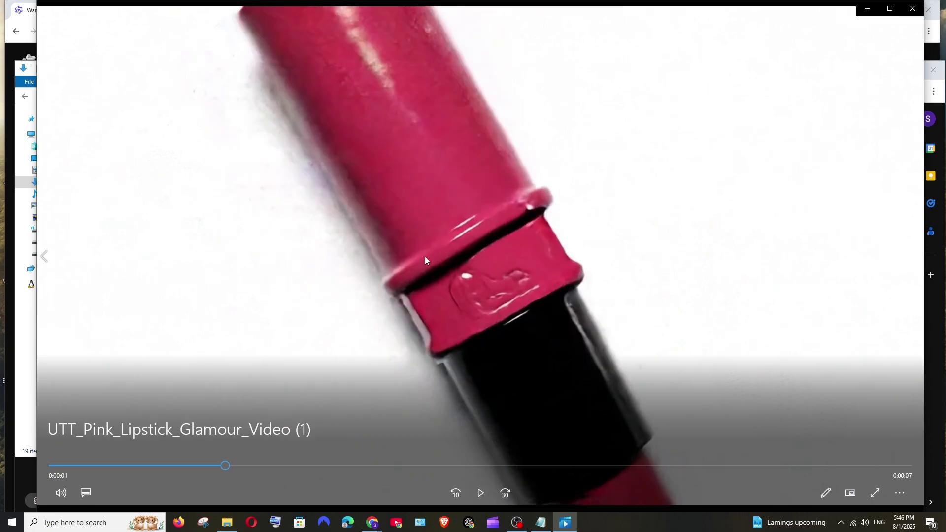
pyautogui.click(482, 493)
pyautogui.click(486, 489)
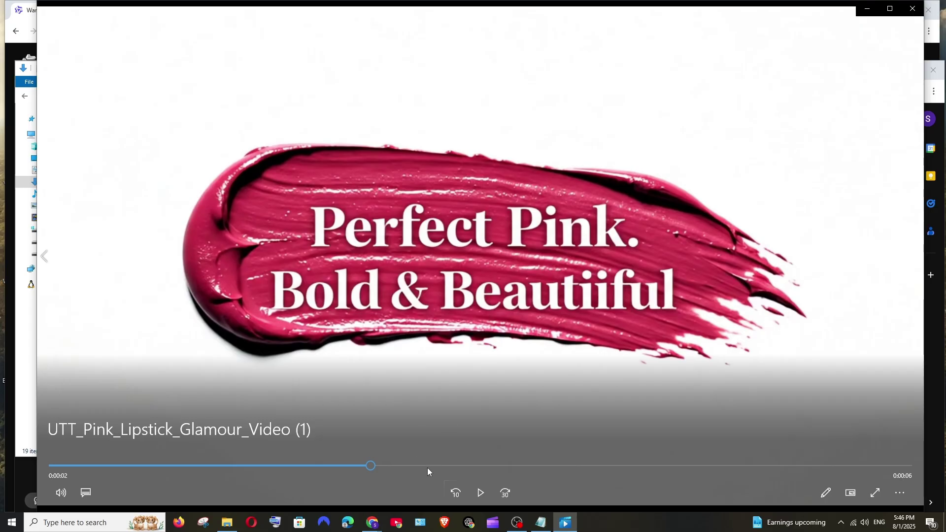
pyautogui.moveTo(427, 466); pyautogui.dragTo(634, 465)
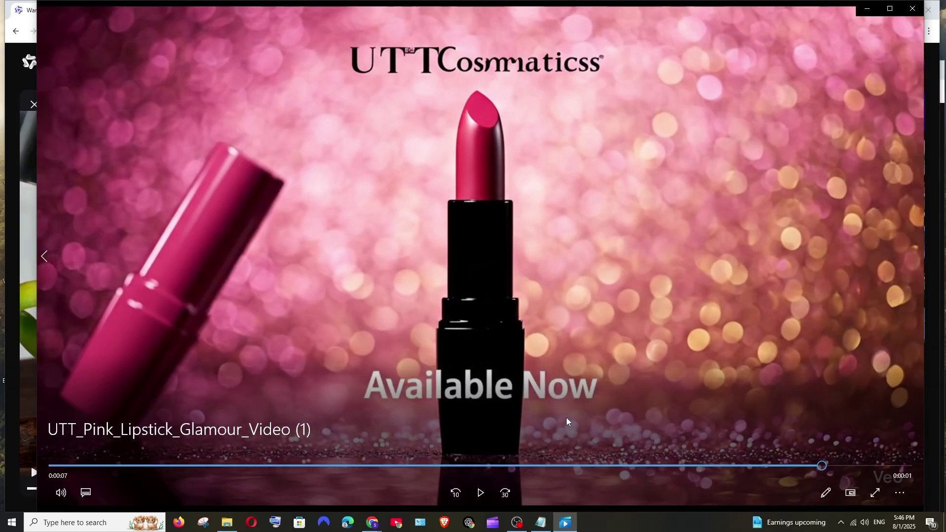
# Review the lipstick prompt in Notepad, then play Wan's generated 5-second pink lipstick video
pyautogui.click(543, 525)
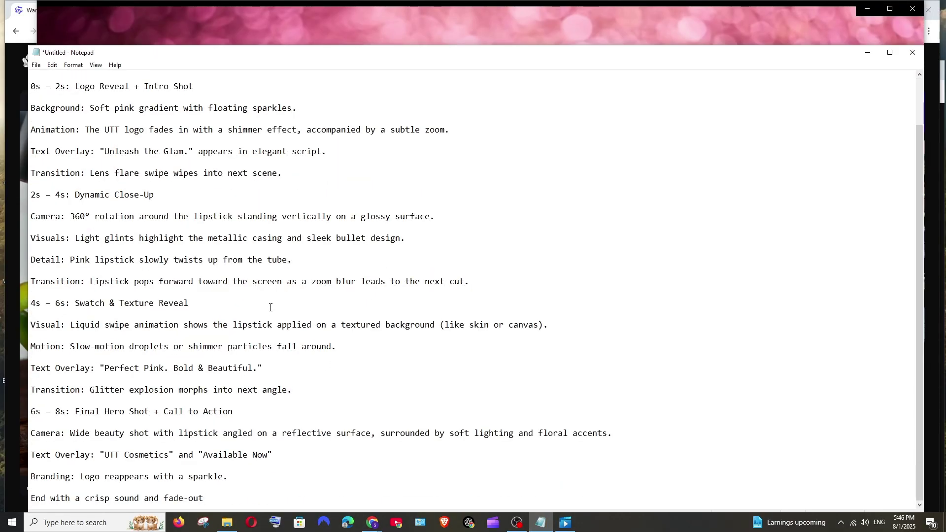
pyautogui.hotkey('ctrl', 'a')
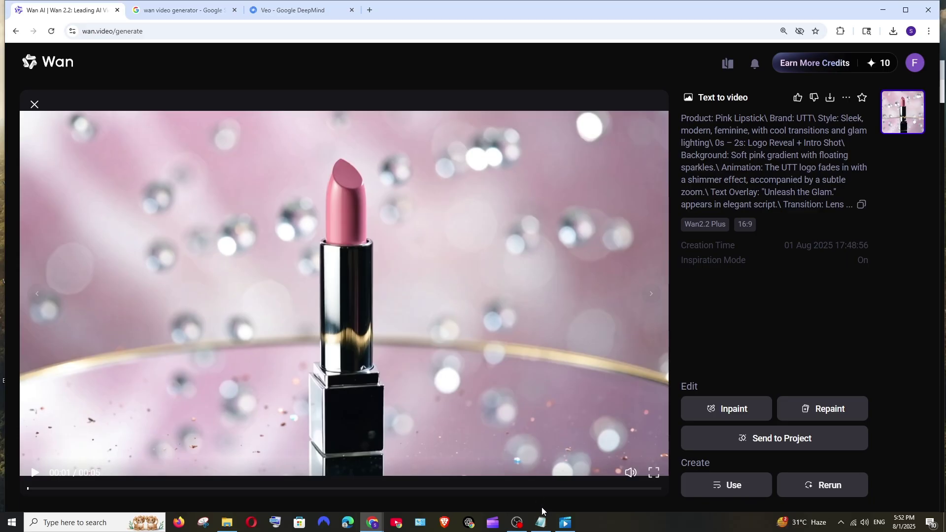
pyautogui.click(541, 524)
pyautogui.click(288, 241)
pyautogui.moveTo(288, 241); pyautogui.dragTo(69, 110)
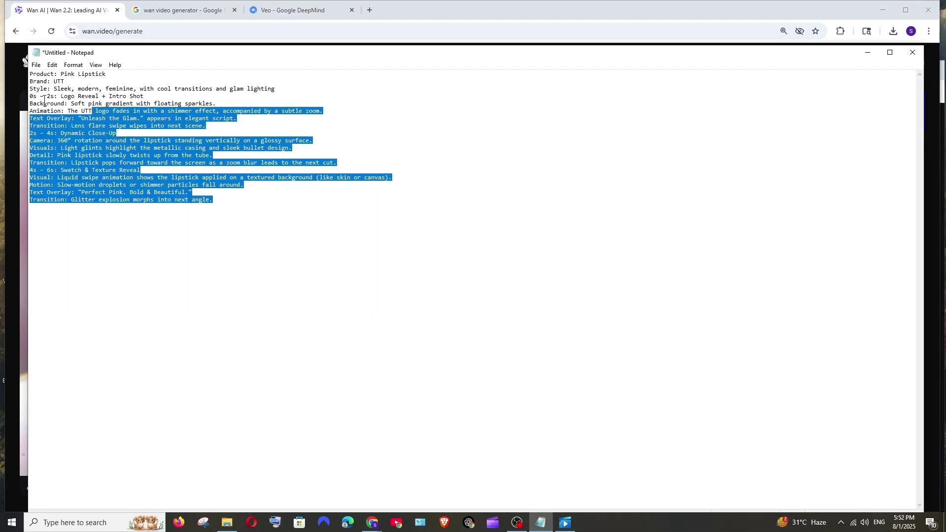
pyautogui.click(267, 230)
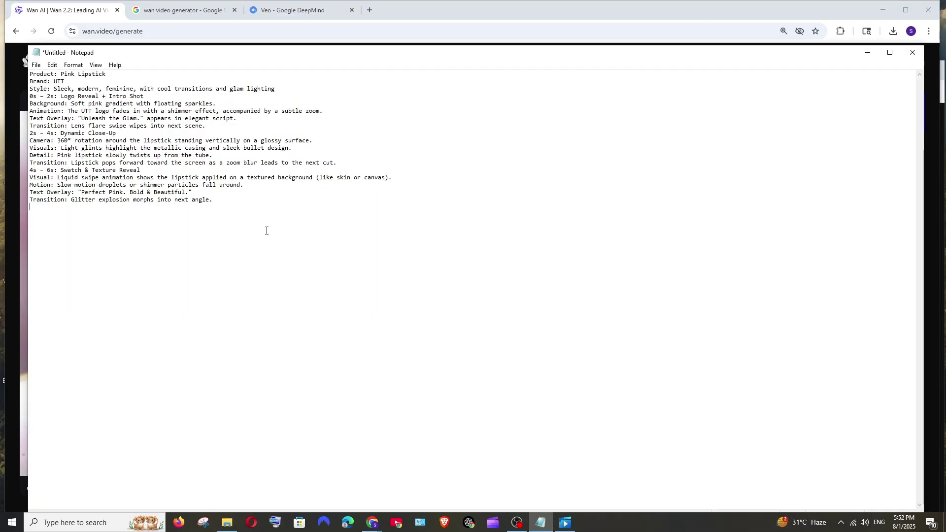
pyautogui.click(867, 53)
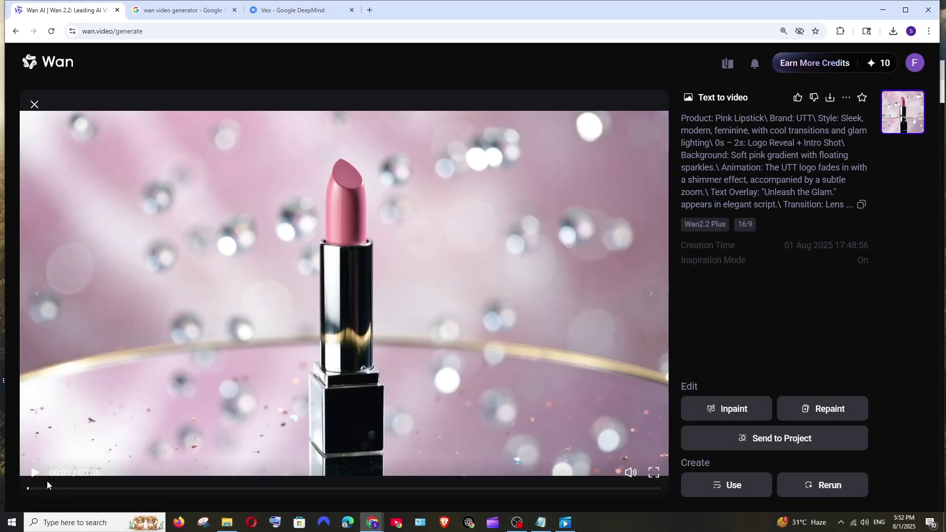
pyautogui.click(49, 465)
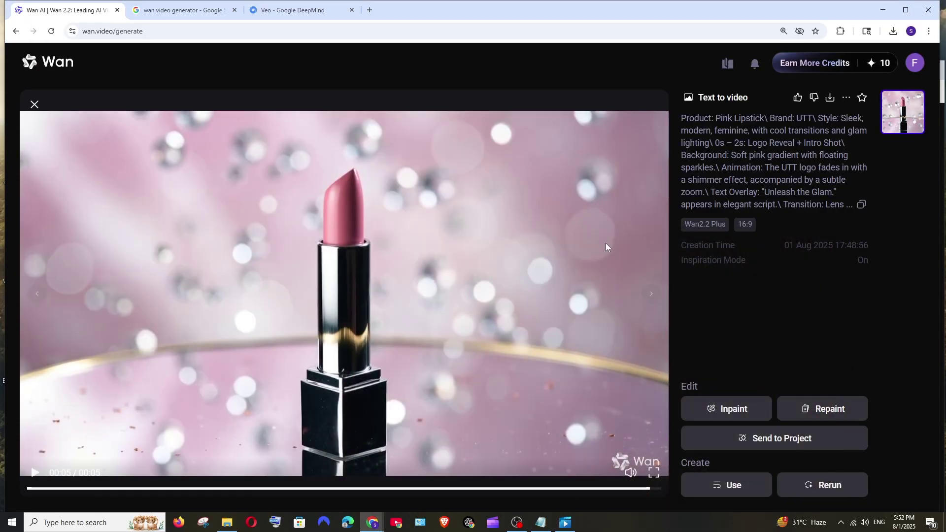
# Close the Wan video detail view and highlight 'A detective enters' in the Notepad prompt
pyautogui.click(34, 104)
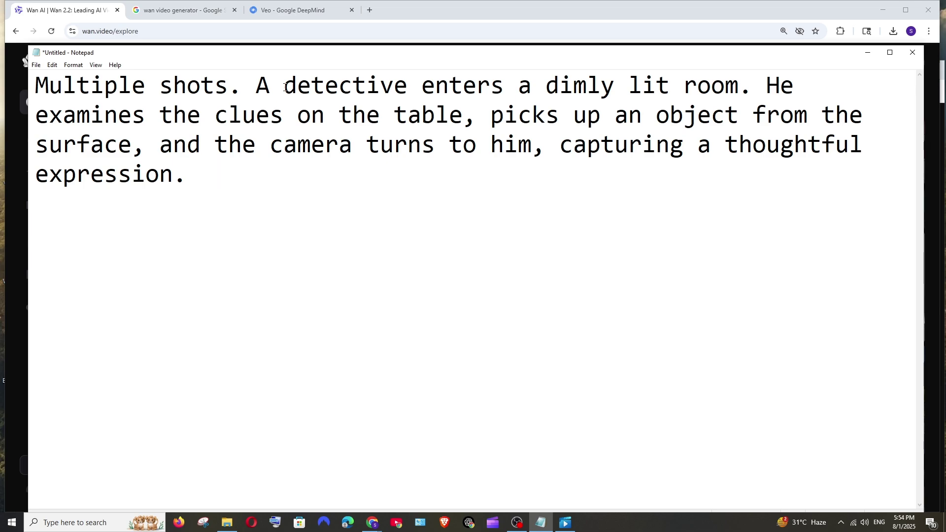
pyautogui.moveTo(256, 85); pyautogui.dragTo(518, 96)
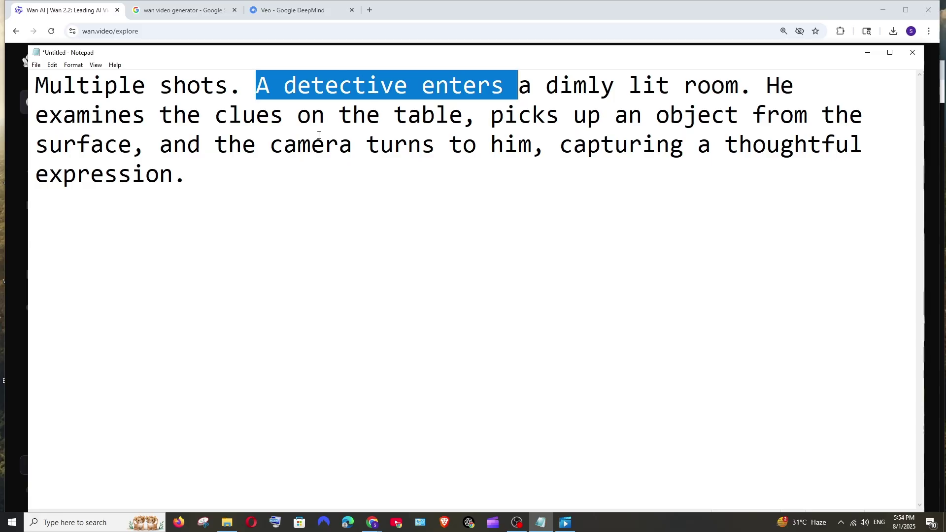
# Replay the Veo clip Detective_Video_Generation (1) in Media Player from its start
pyautogui.click(565, 523)
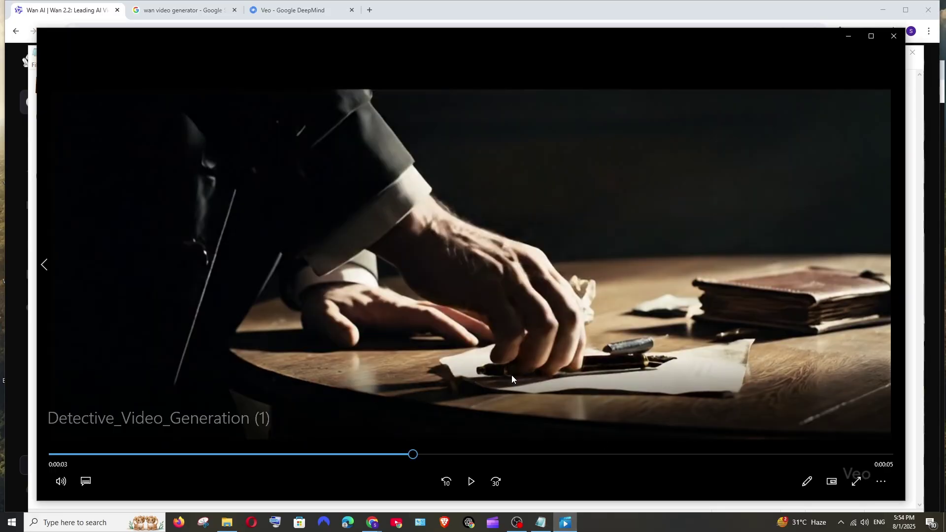
pyautogui.moveTo(418, 454); pyautogui.dragTo(39, 436)
pyautogui.click(465, 487)
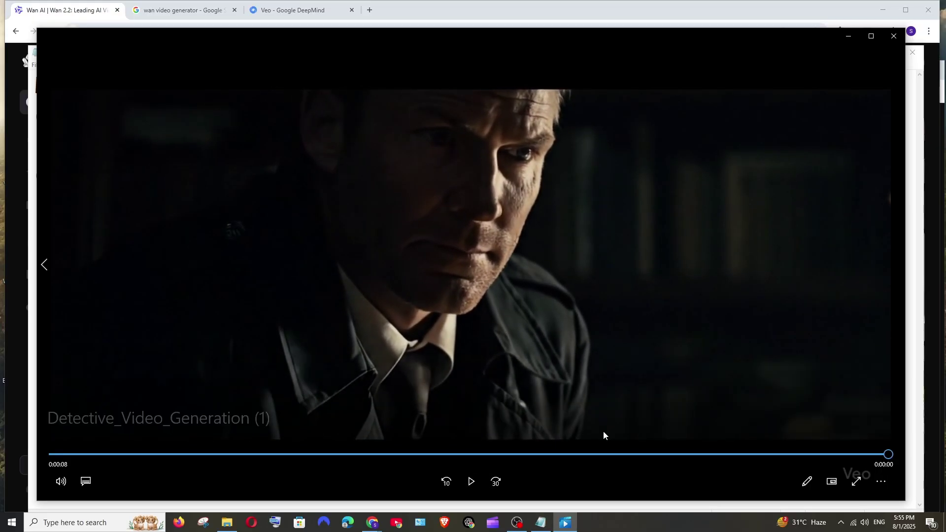
# Minimize Media Player and play Wan's generated detective video to the end
pyautogui.click(843, 42)
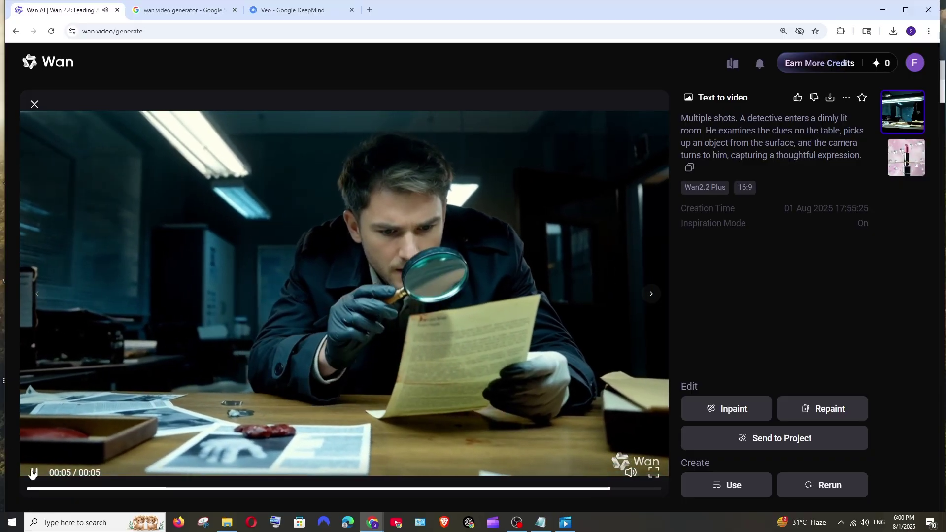
pyautogui.click(57, 459)
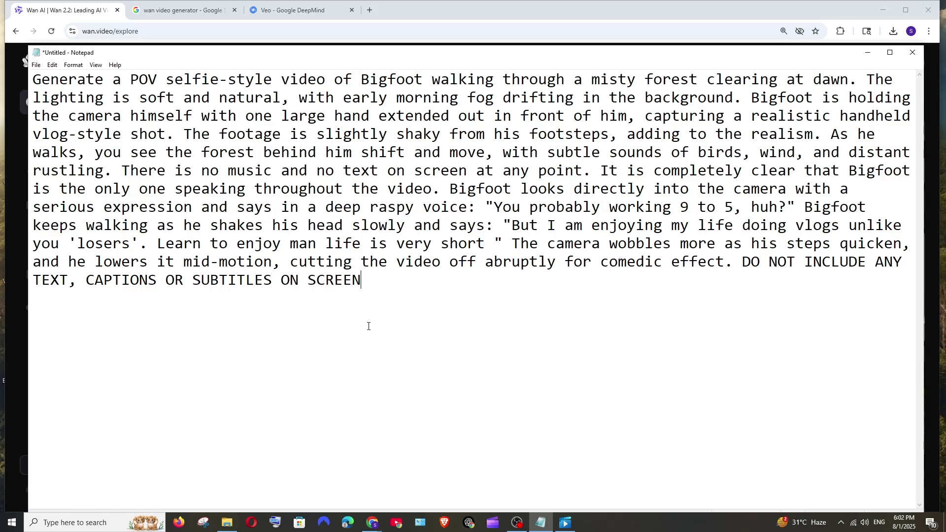
# Return to the browser's full-screen view of the generated Bigfoot selfie-vlog video
pyautogui.click(565, 522)
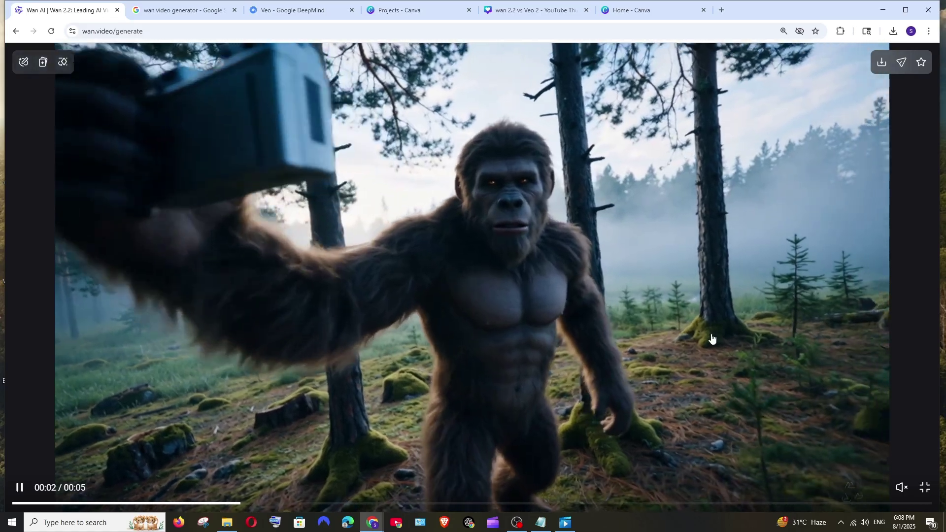
# Exit full-screen Bigfoot playback and switch to the 'Veo - Google DeepMind' tab
pyautogui.click(925, 488)
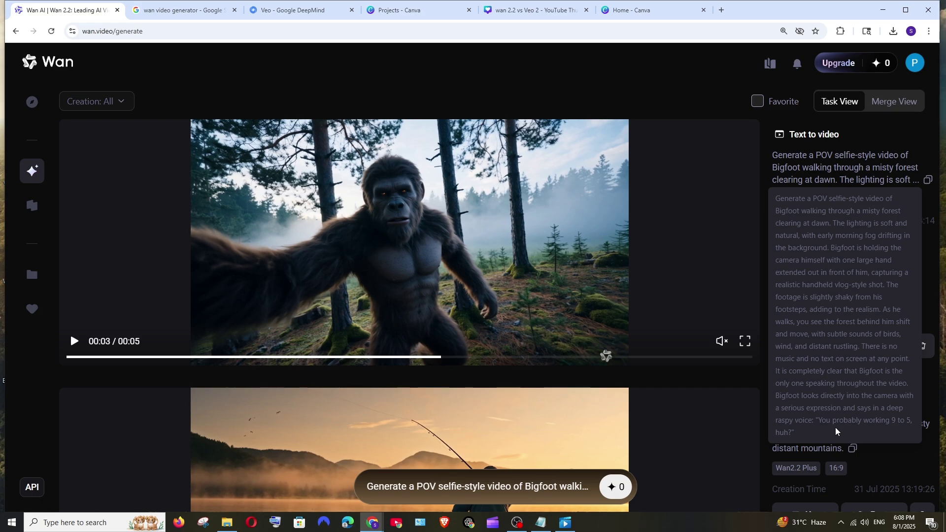
pyautogui.click(301, 10)
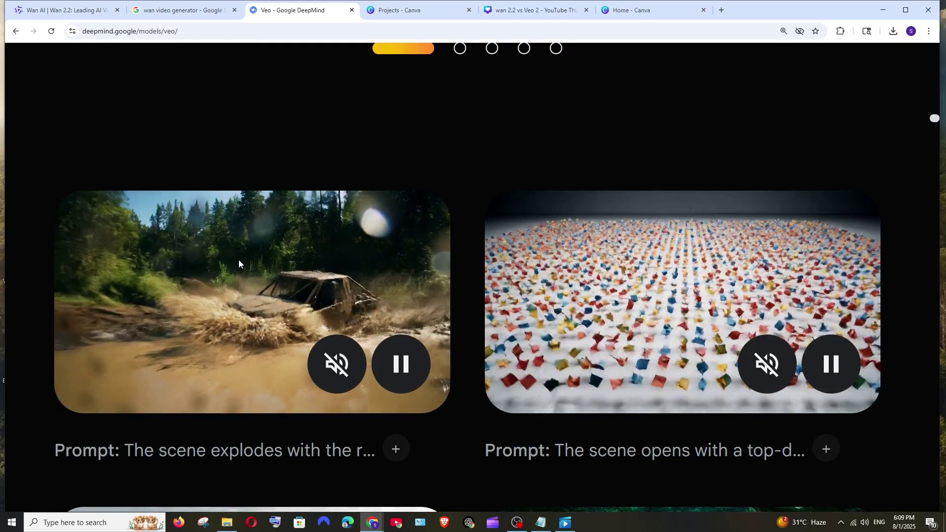
# Toggle the off-road rally demo's sound on and off repeatedly to hear it
pyautogui.click(343, 366)
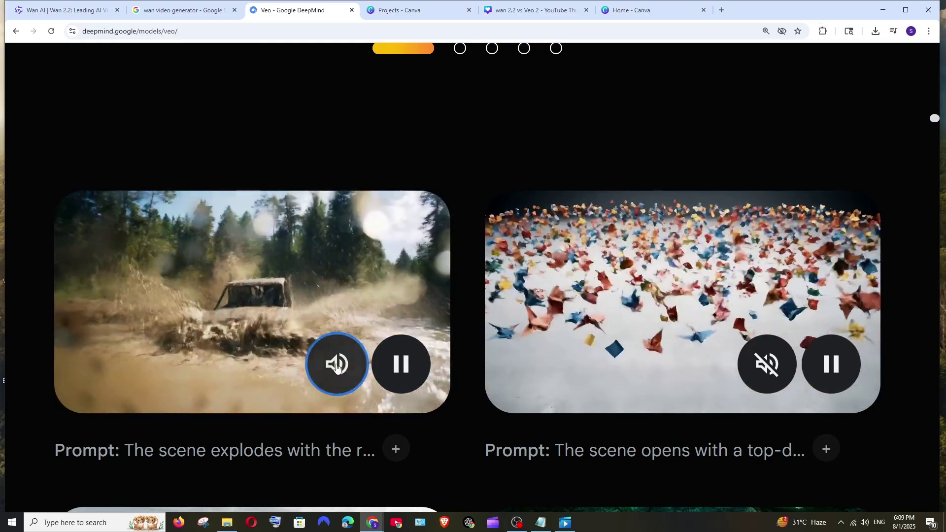
pyautogui.click(343, 366)
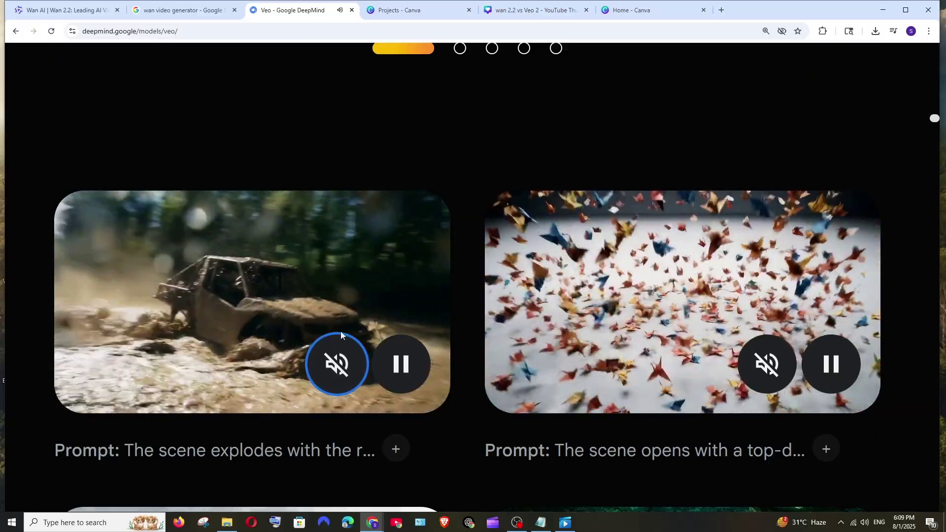
pyautogui.click(341, 365)
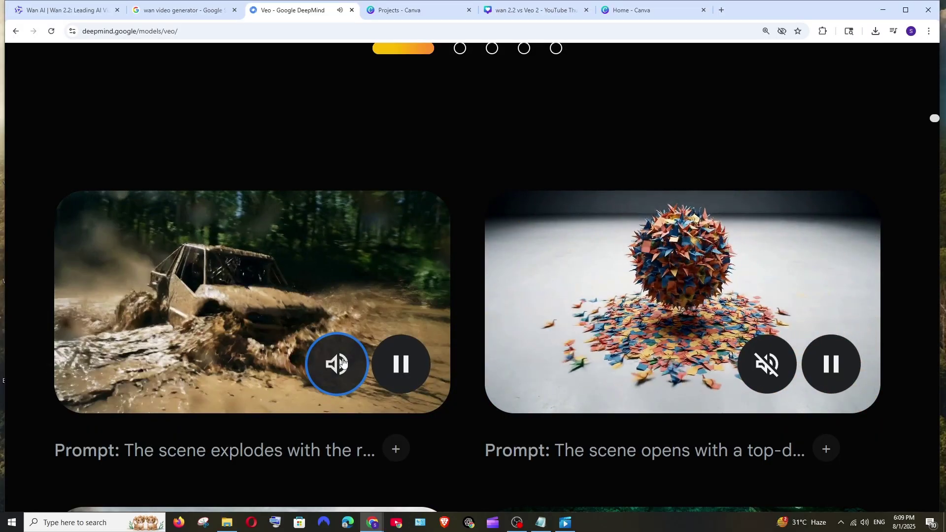
pyautogui.click(342, 364)
pyautogui.click(343, 363)
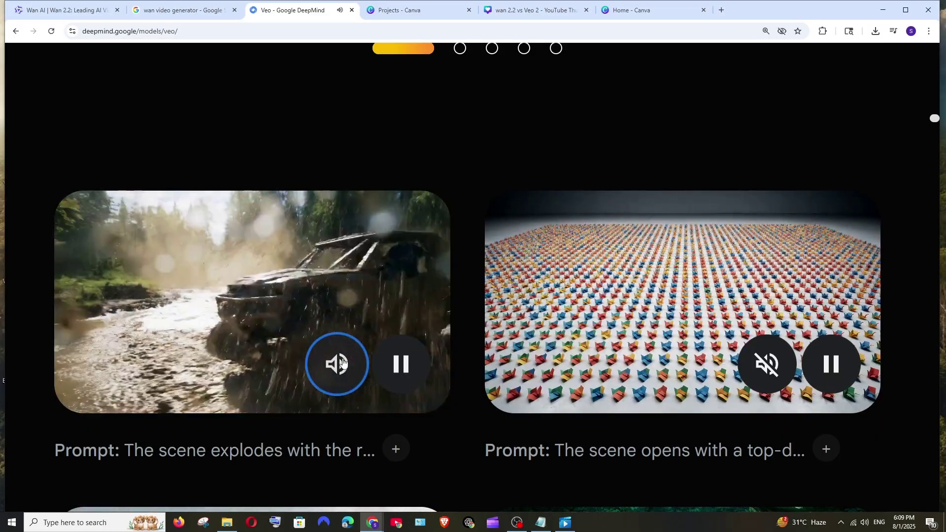
pyautogui.click(341, 364)
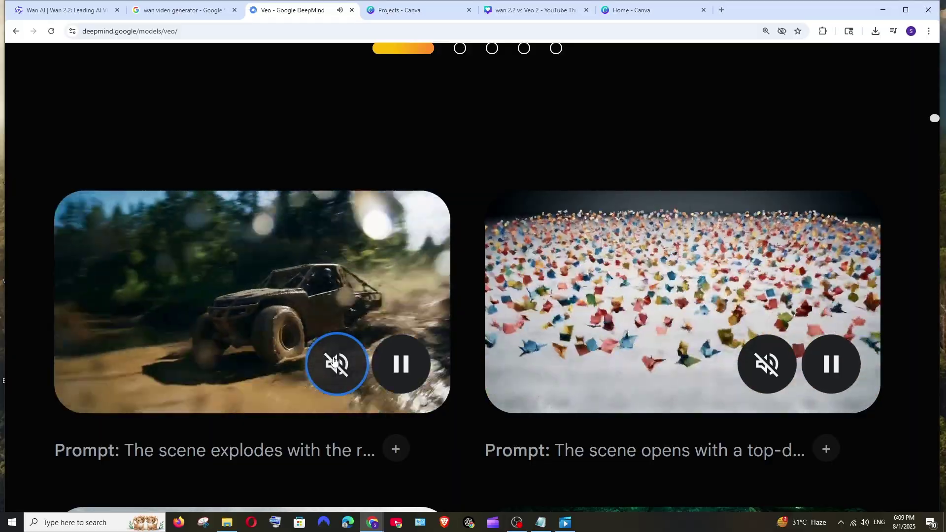
pyautogui.click(337, 363)
pyautogui.click(335, 362)
# Expand the off-road demo's full prompt text and scroll through it
pyautogui.scroll(-3, 307, 296)
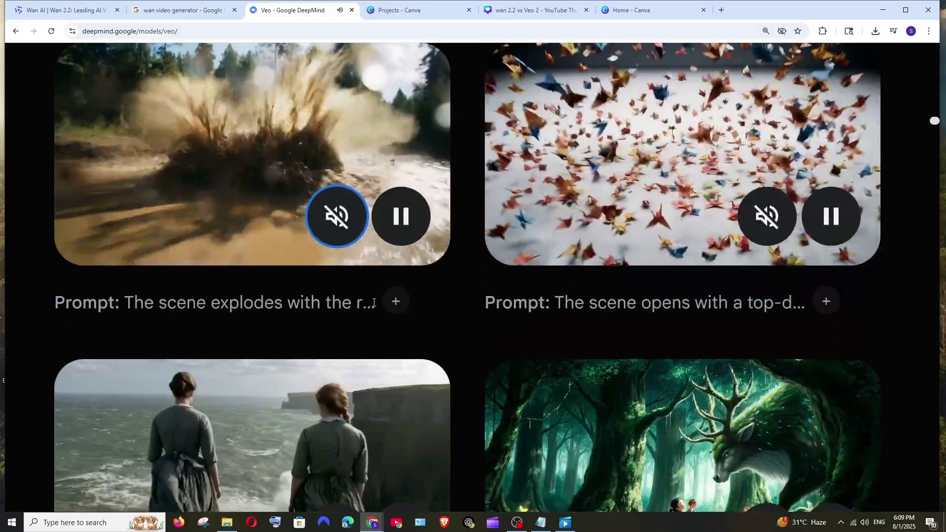
pyautogui.click(393, 301)
pyautogui.scroll(-4, 393, 306)
pyautogui.scroll(-10, 298, 285)
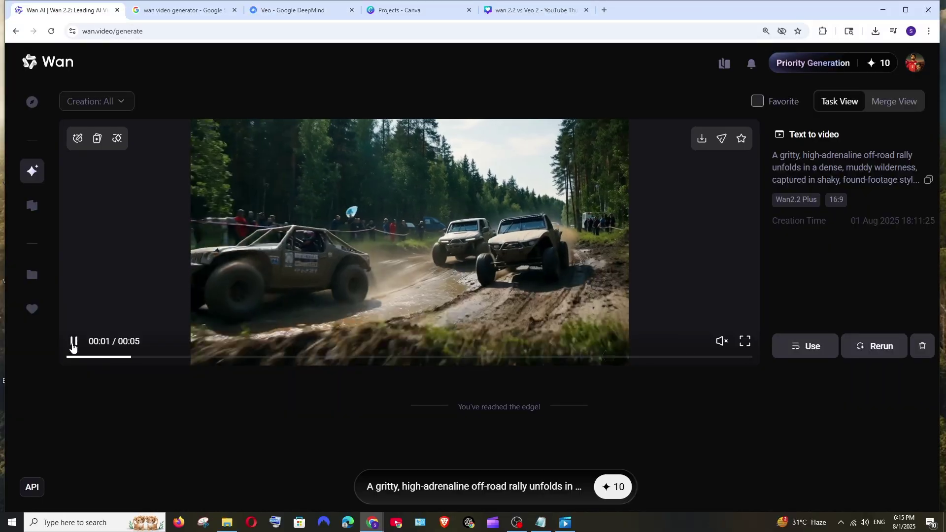
# Pause at 00:03, resume, and watch Wan's rally video full-screen before exiting
pyautogui.click(73, 342)
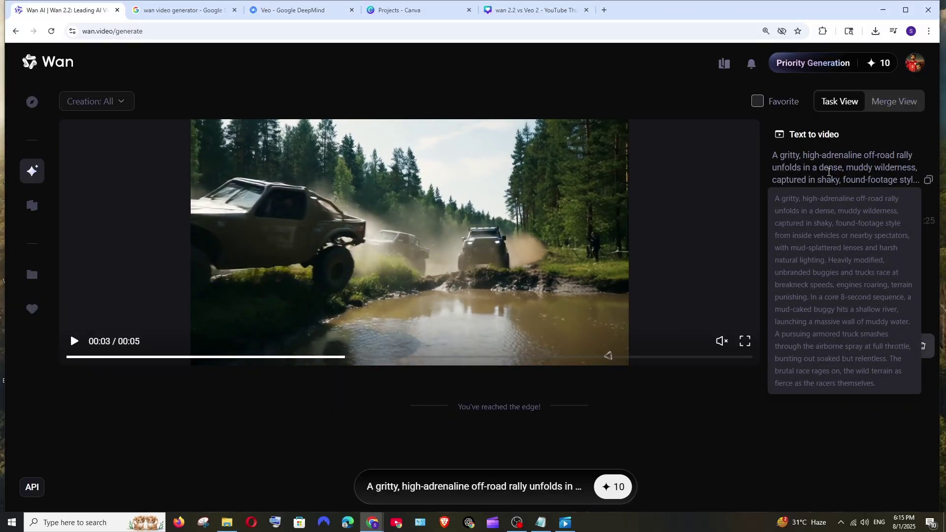
pyautogui.click(705, 338)
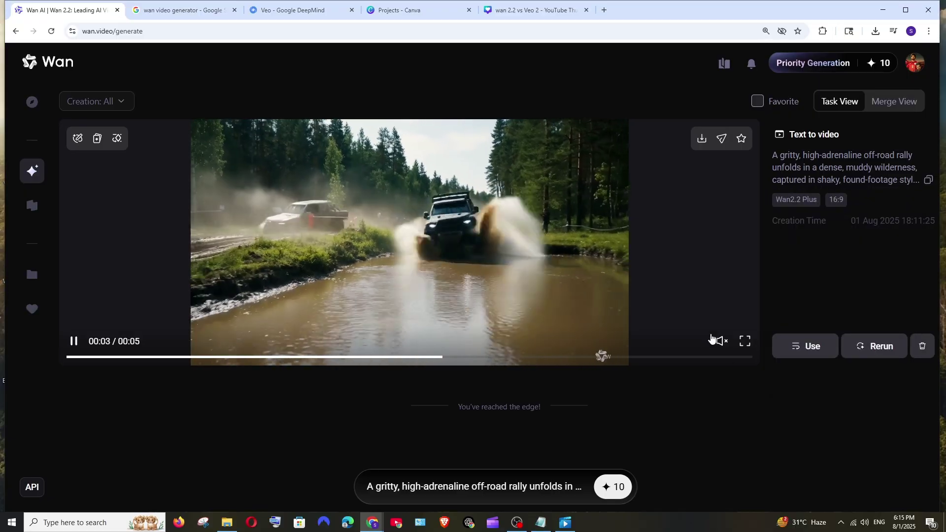
pyautogui.click(744, 342)
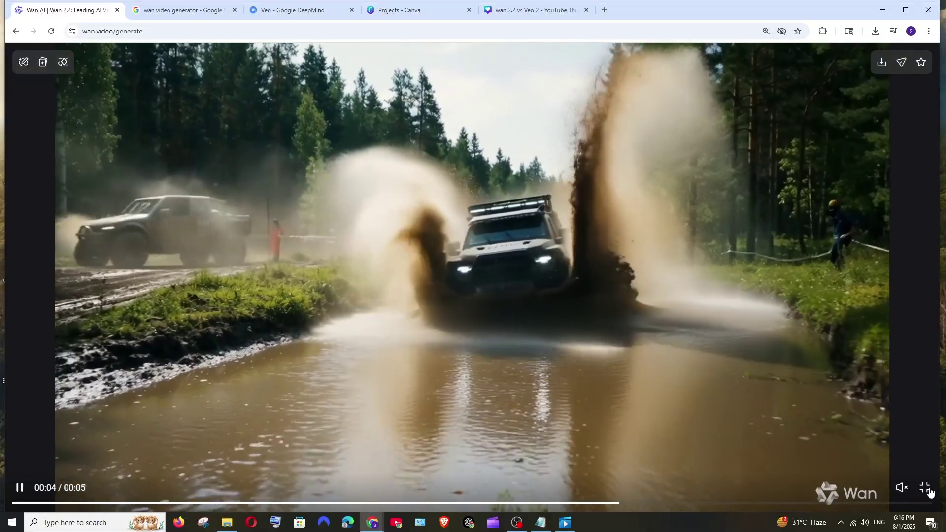
pyautogui.click(934, 489)
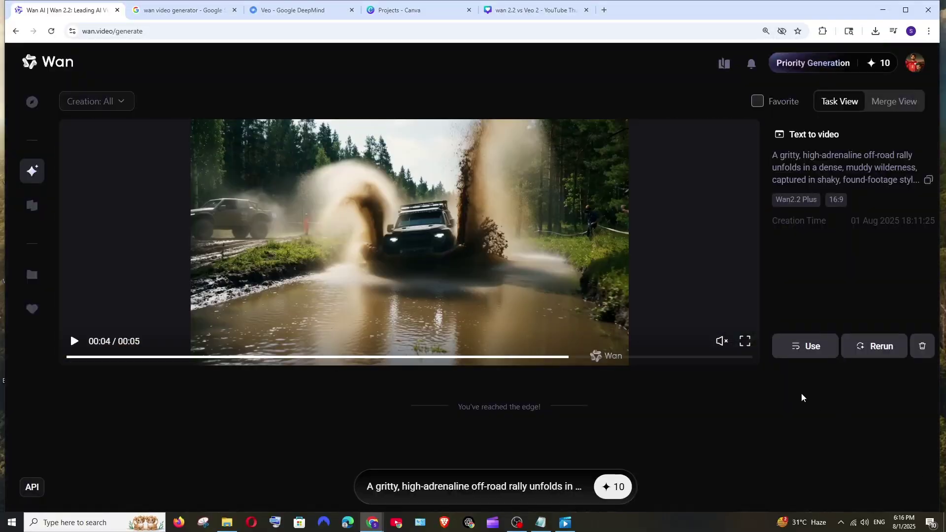